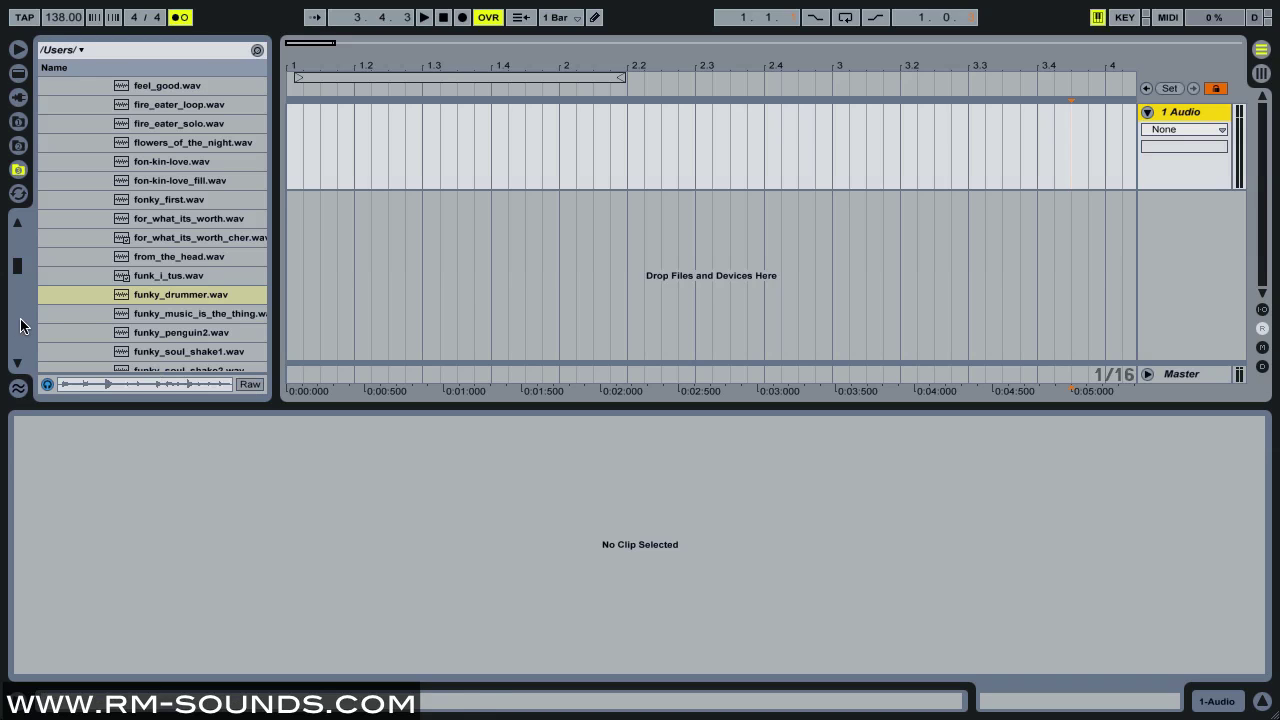
Step: Place funky_drummer.wav at the start of the audio track and trim the silence off both ends of the clip
left_click(165, 296)
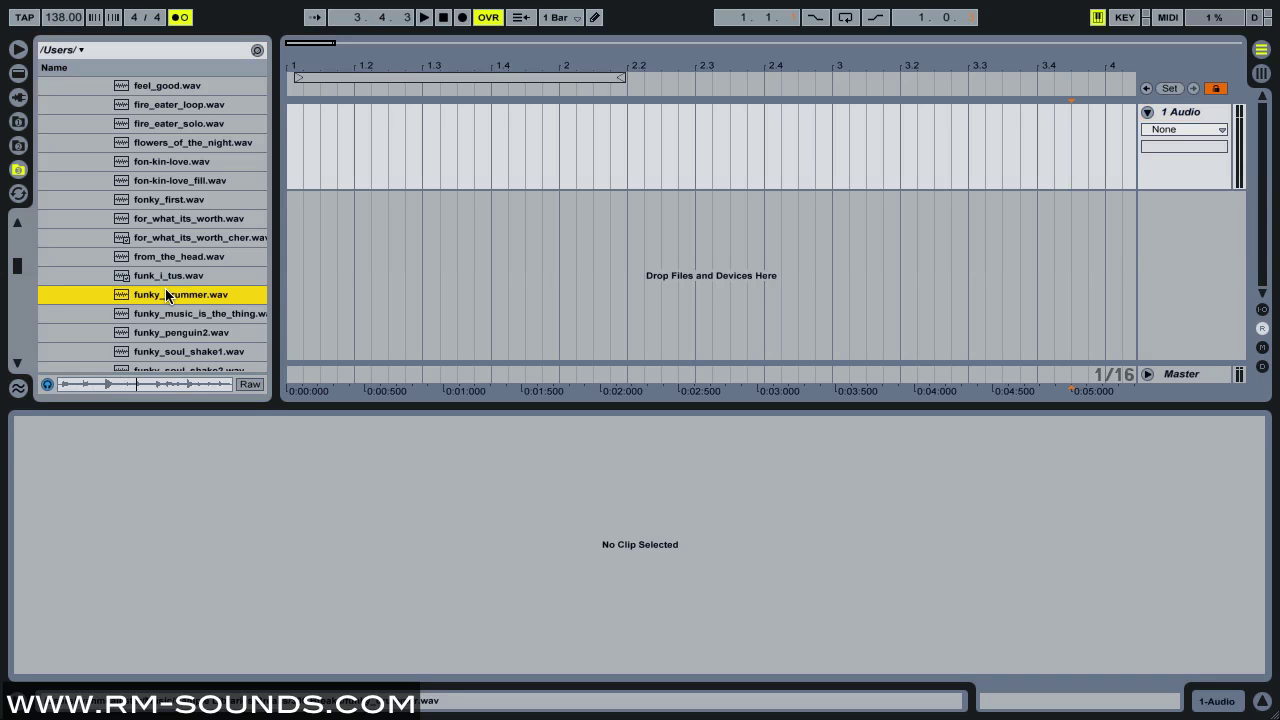
left_click_drag(164, 297, 292, 140)
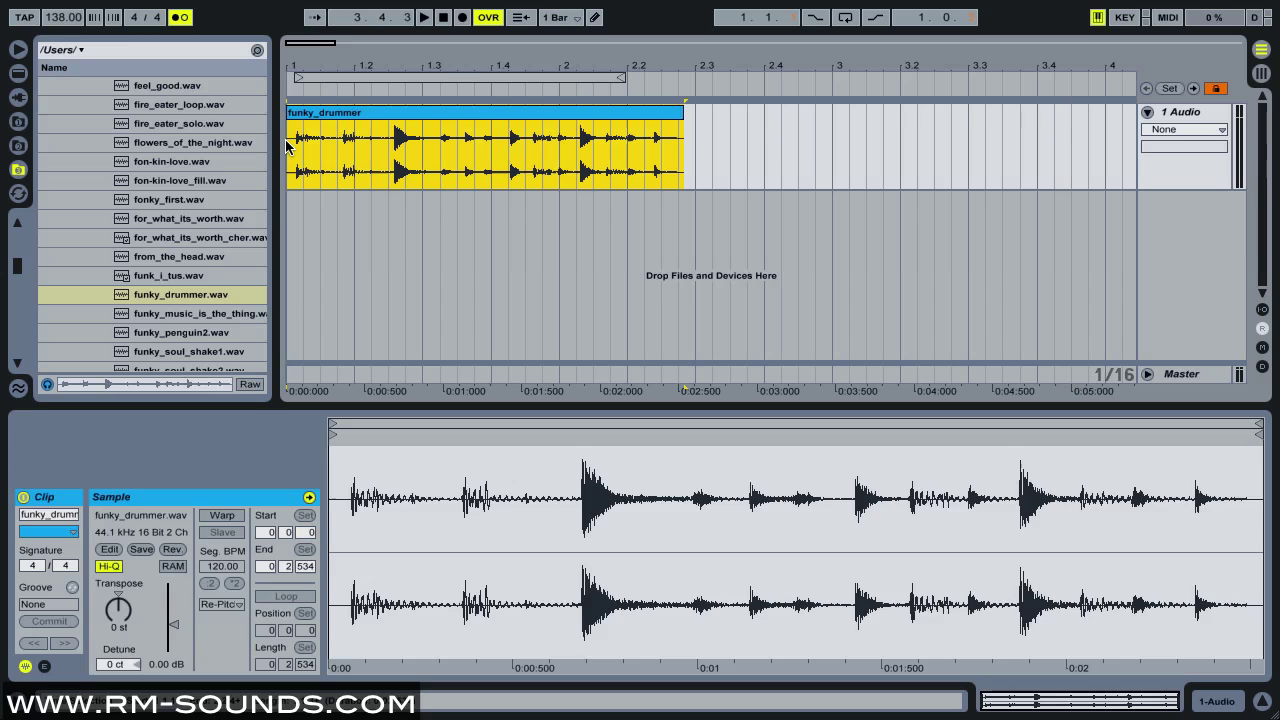
mouse_move(305, 58)
left_mouse_down()
mouse_move(294, 108)
mouse_move(308, 105)
left_mouse_up()
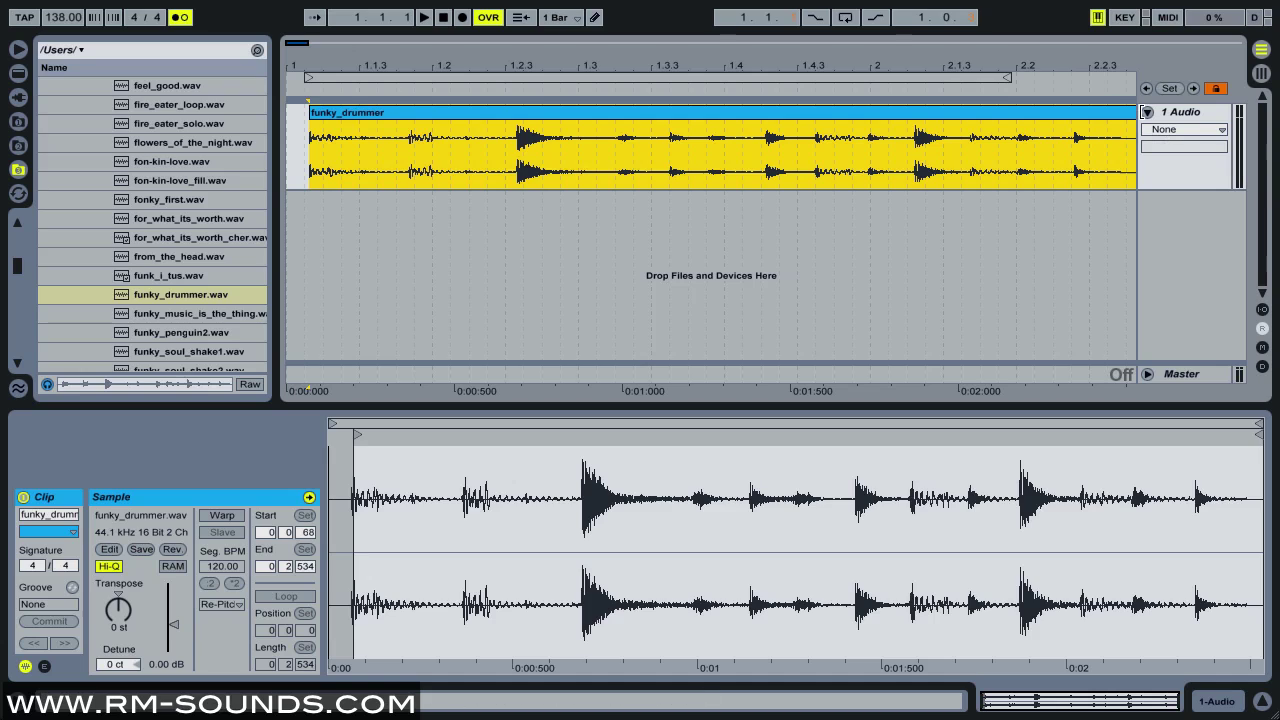
left_click_drag(1134, 112, 1116, 115)
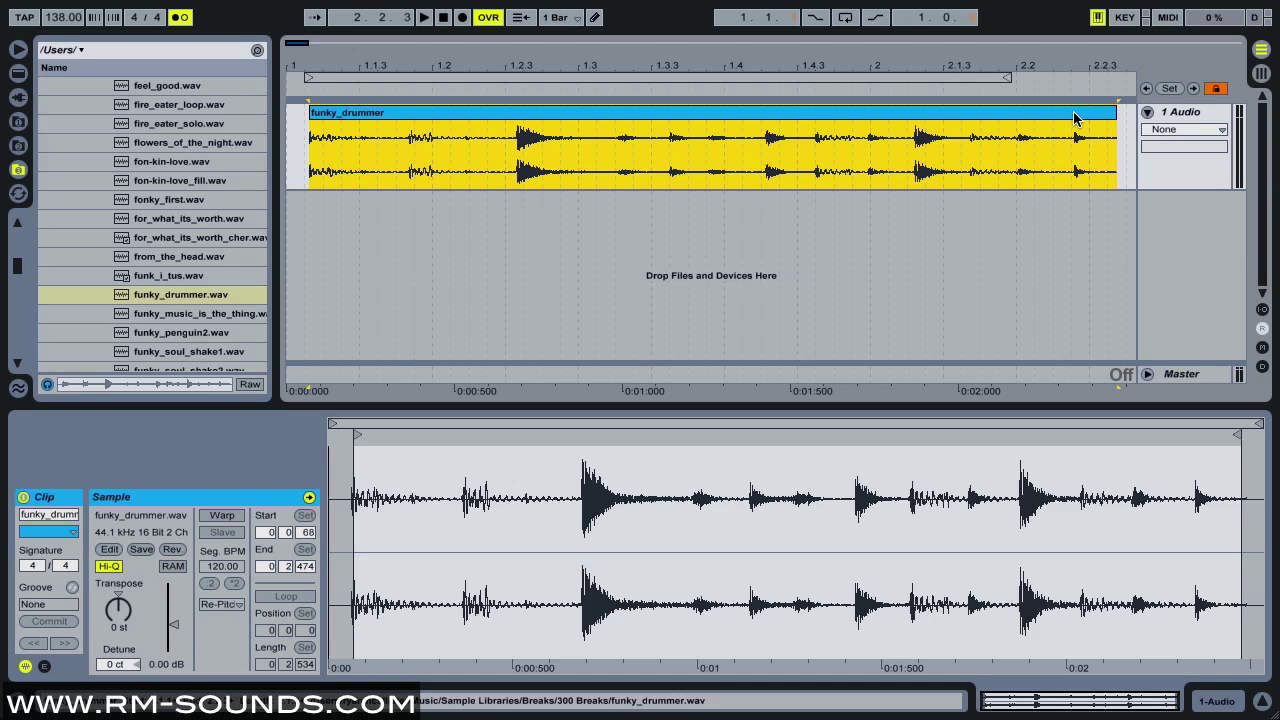
Step: Loop the arrangement over the trimmed drum clip and play it to check the loop
key("ctrl+l")
key("space")
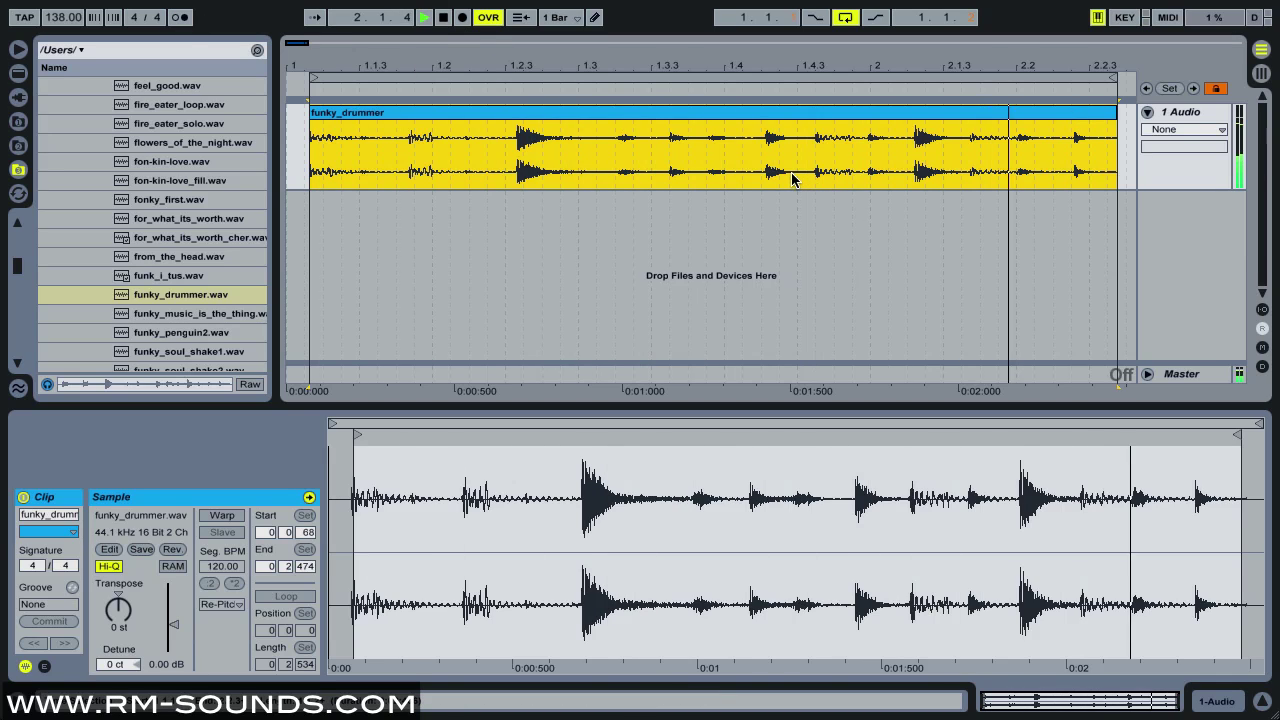
key("space")
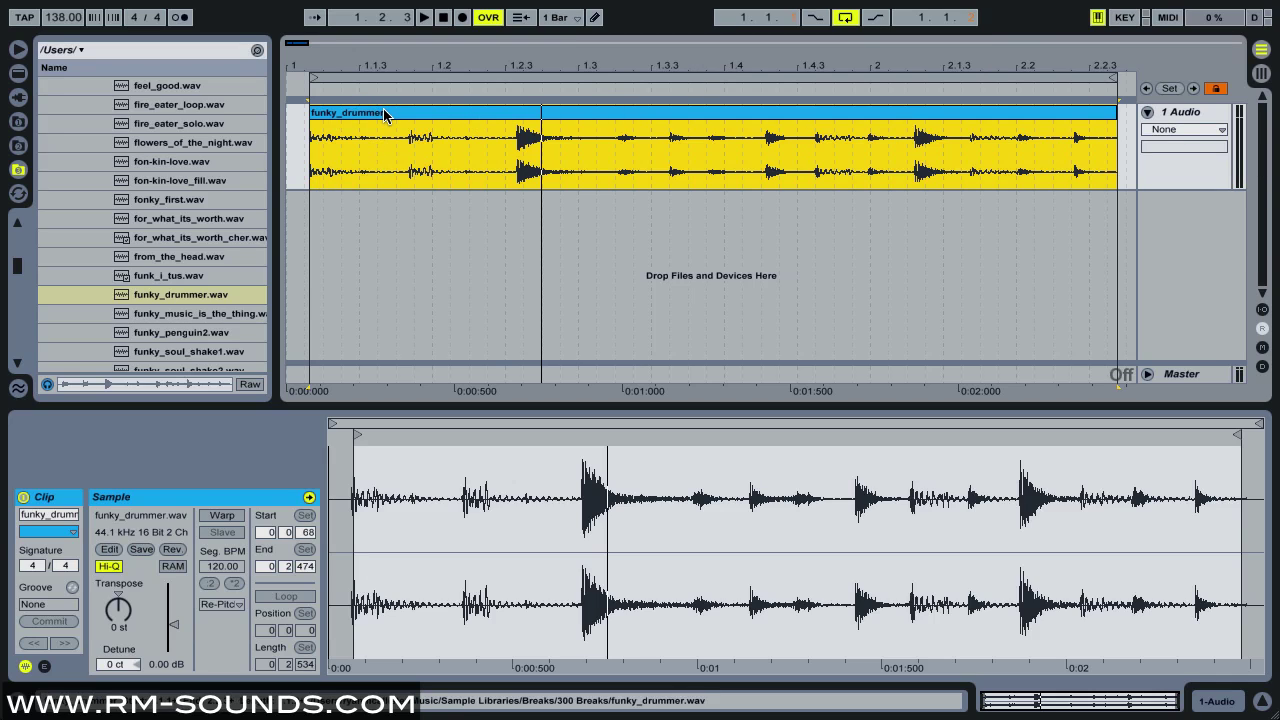
Step: Consolidate the trimmed drum clip and move it to the start of bar 1
key("ctrl+j")
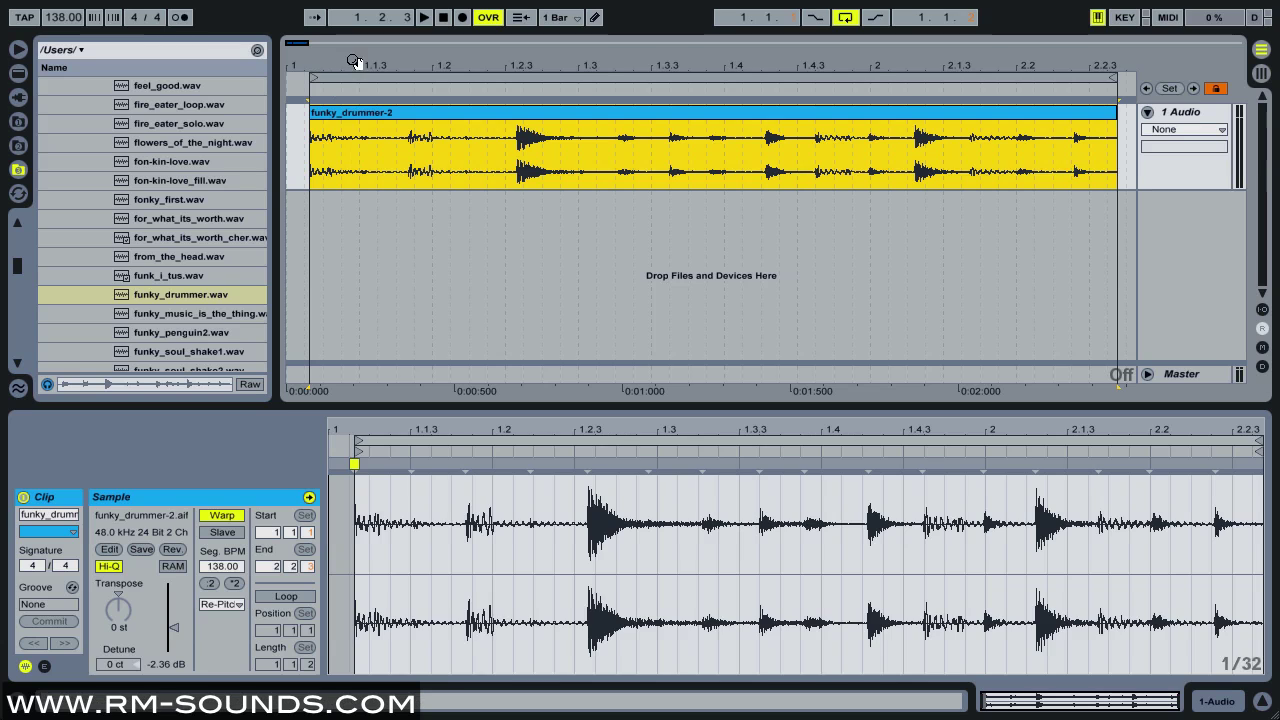
left_click_drag(342, 62, 327, 66)
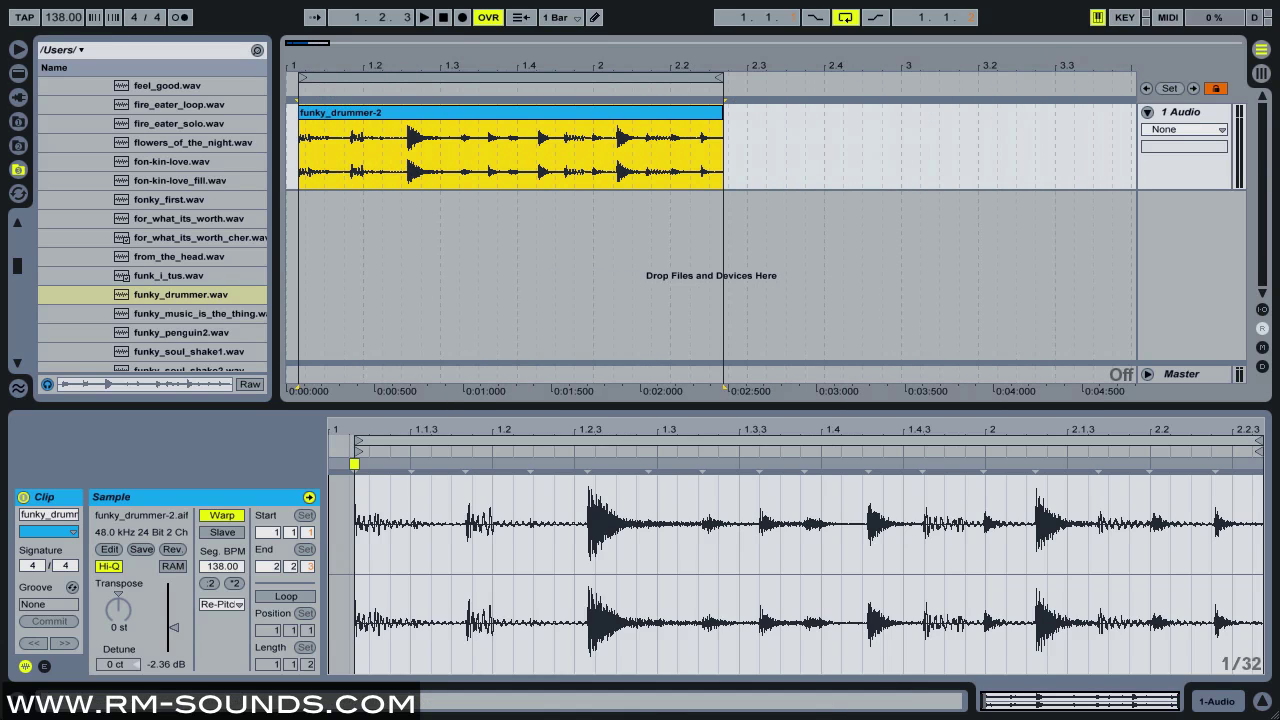
key("ctrl+l")
left_click_drag(366, 116, 312, 122)
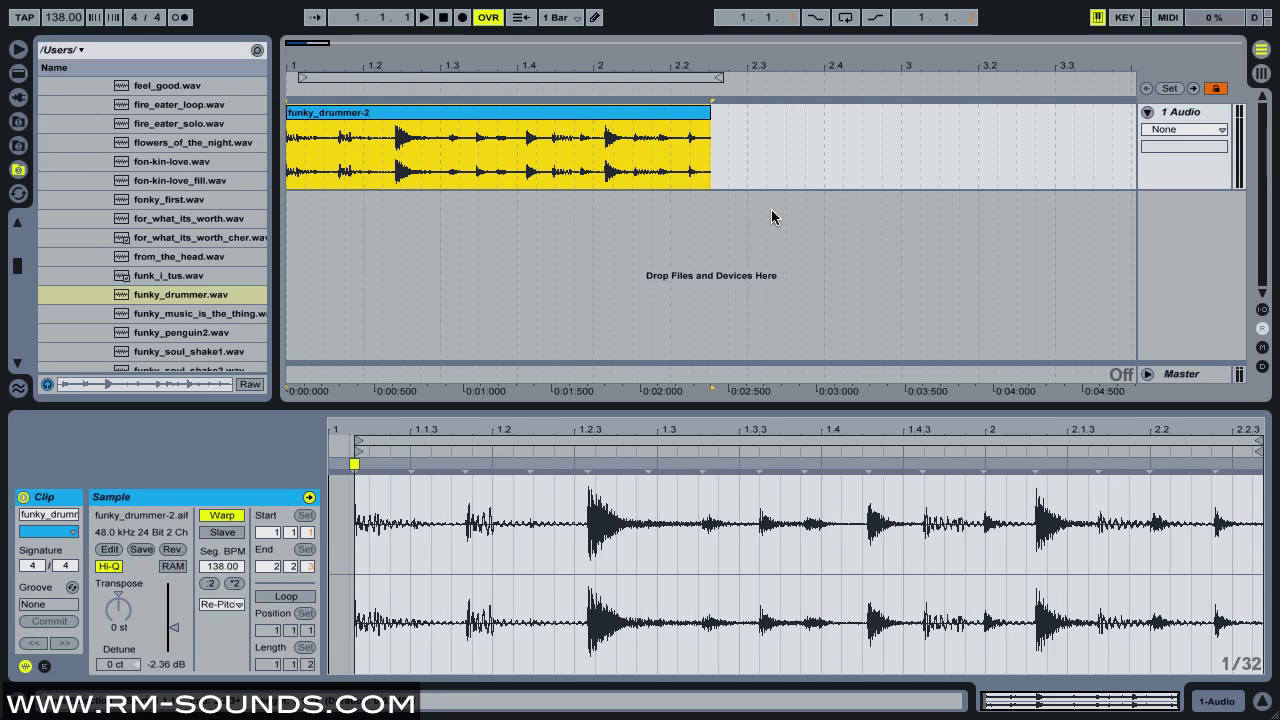
Step: Set 1.1.1 at the sample's first warp marker and warp the end of the break to bar 2
right_click(353, 463)
left_click(375, 660)
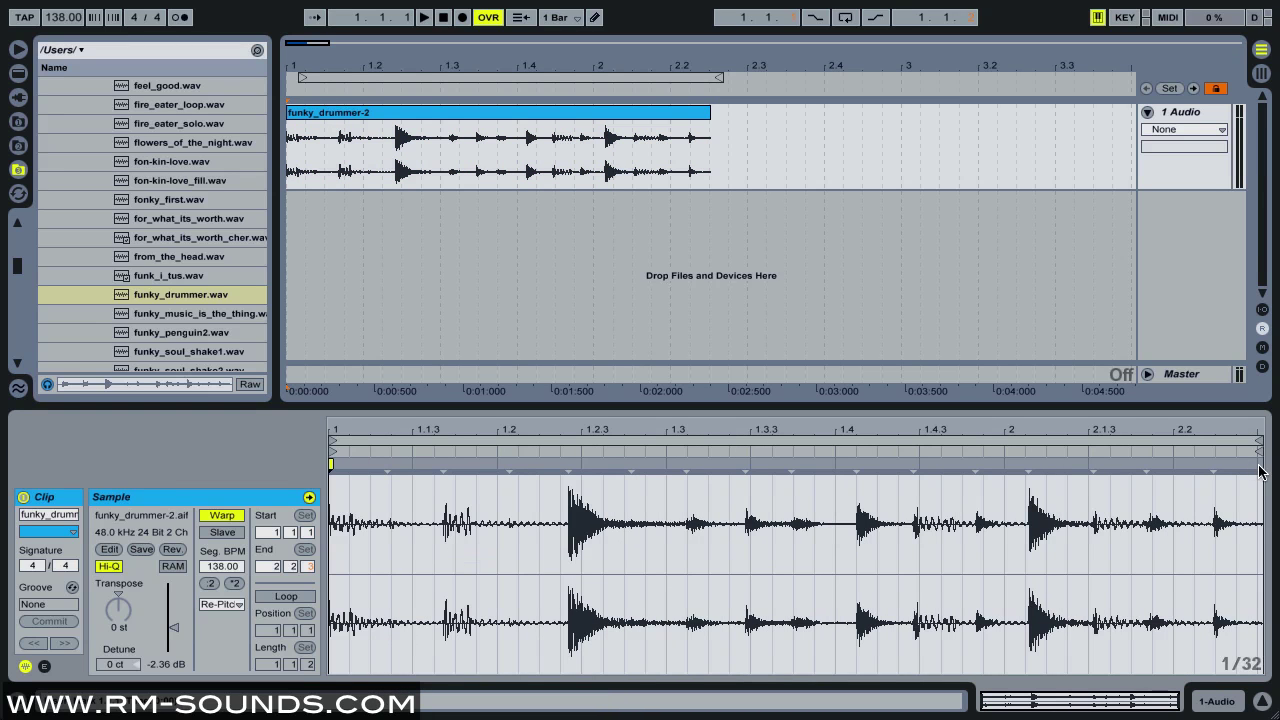
left_click_drag(1258, 463, 1004, 463)
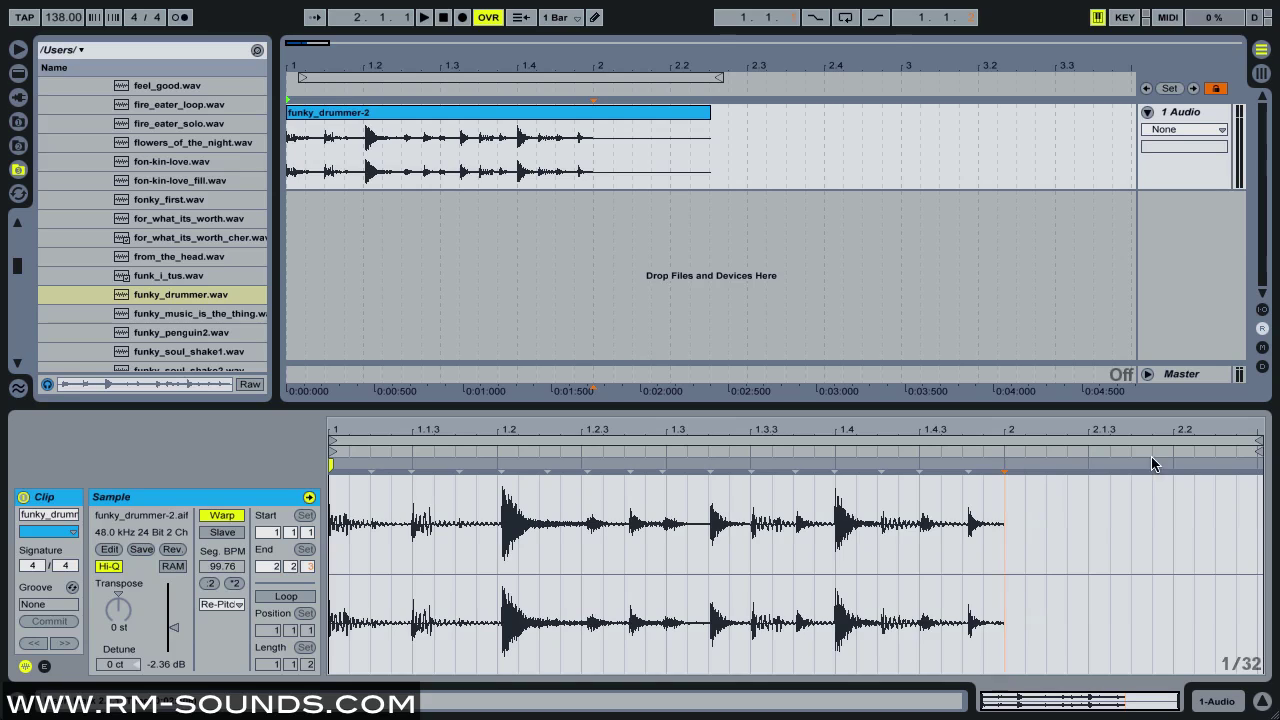
Step: Shorten the clip to end at bar 2 with clip looping on, and loop the arrangement over it
left_click_drag(1258, 440, 1004, 440)
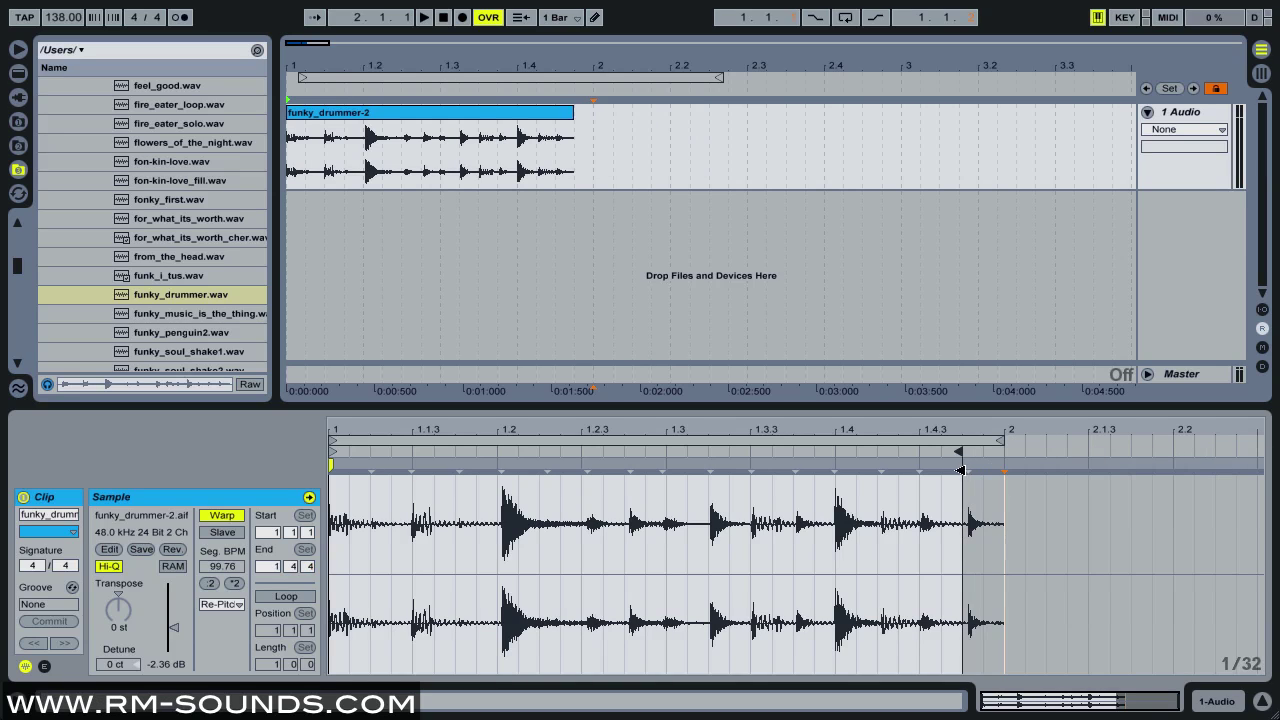
left_click(287, 597)
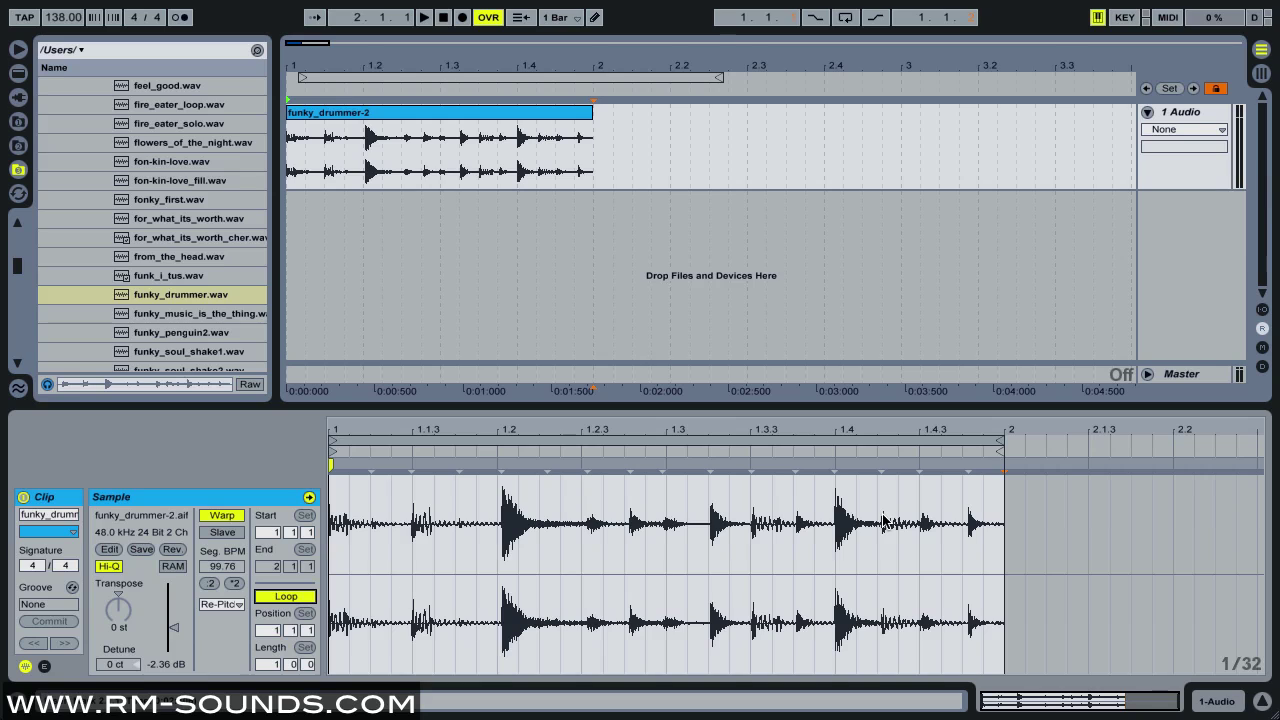
left_click(397, 113)
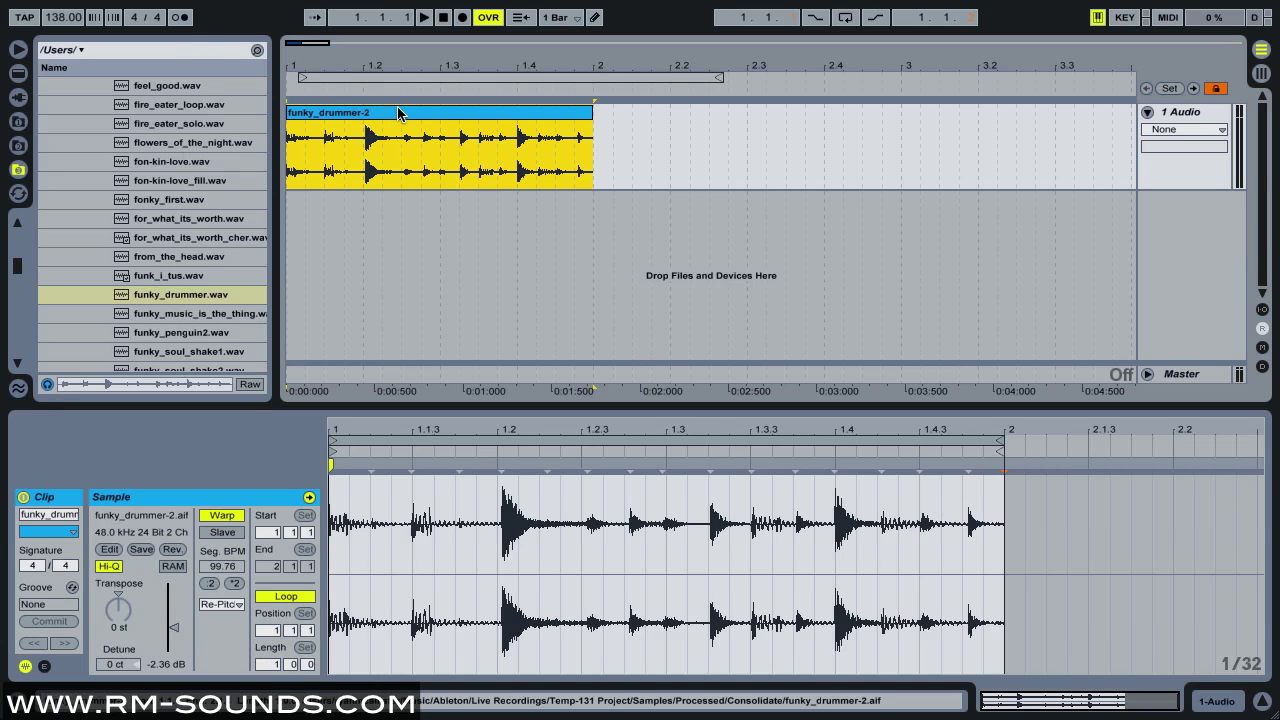
key("ctrl+l")
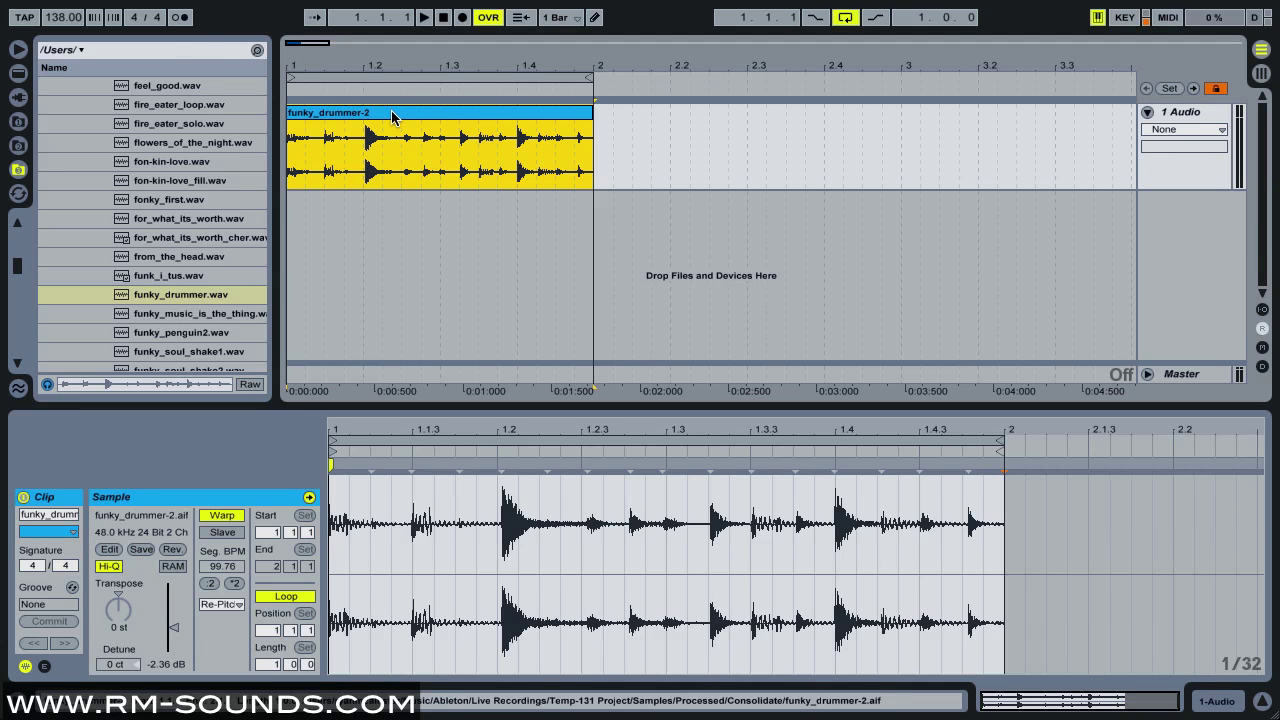
Step: Turn on the metronome and play the warped one-bar break to check its timing
left_click(181, 17)
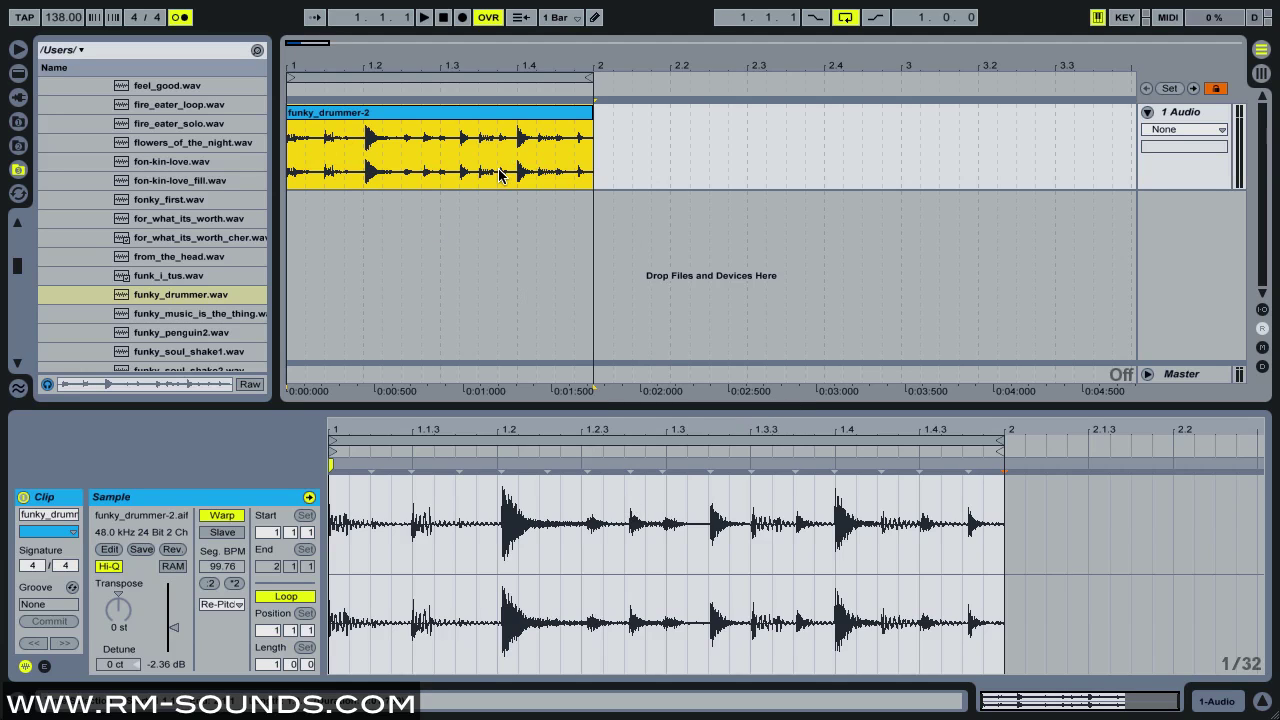
key("space")
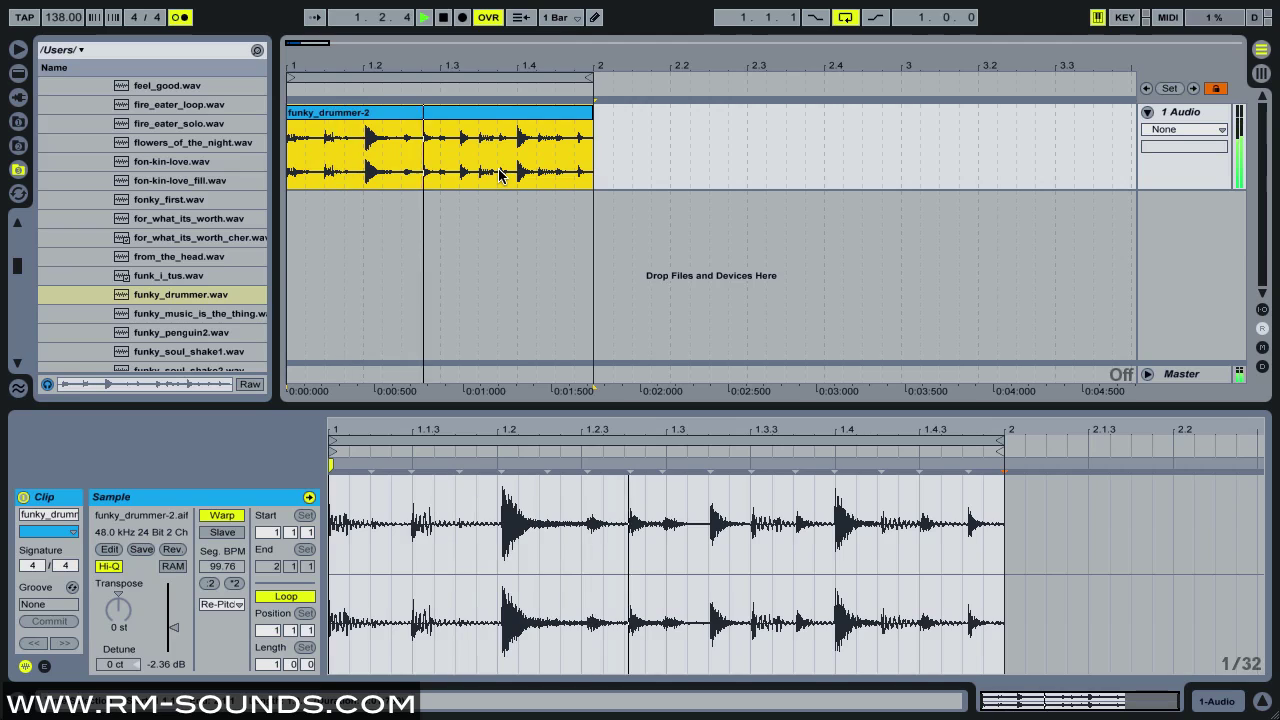
key("space")
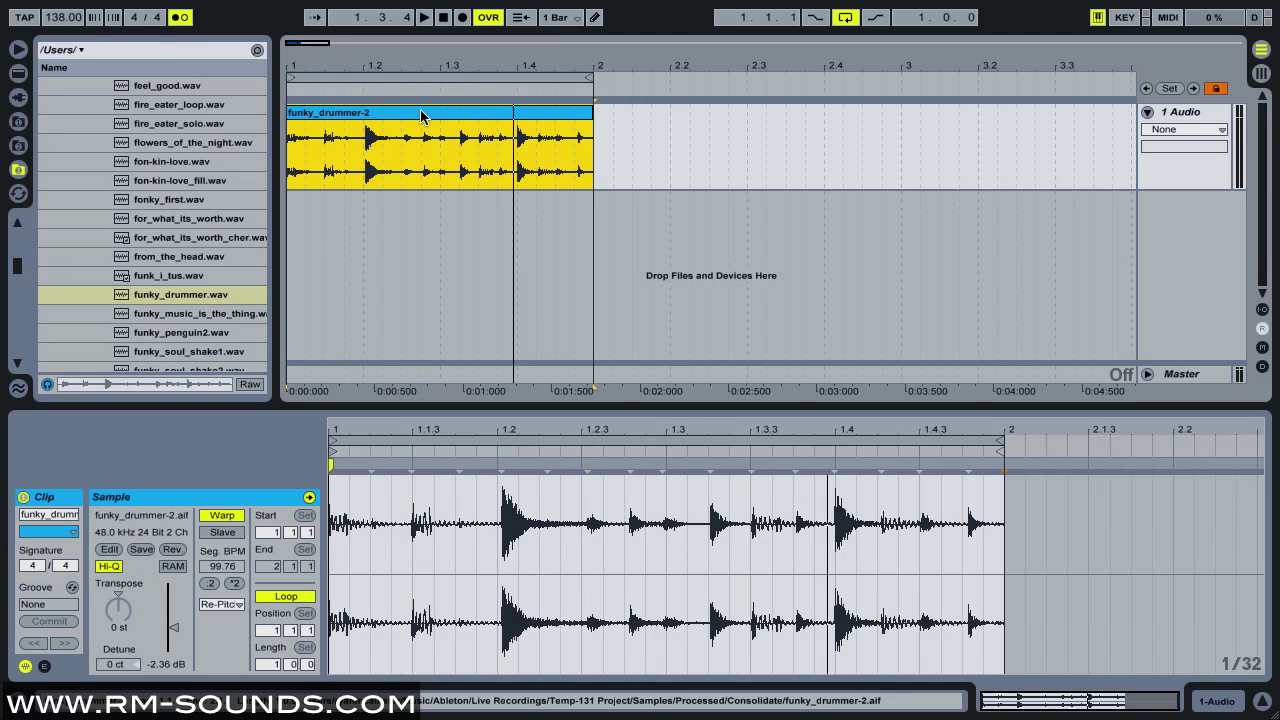
Step: Consolidate the one-bar break and play it against the metronome with warping turned off
key("super+j")
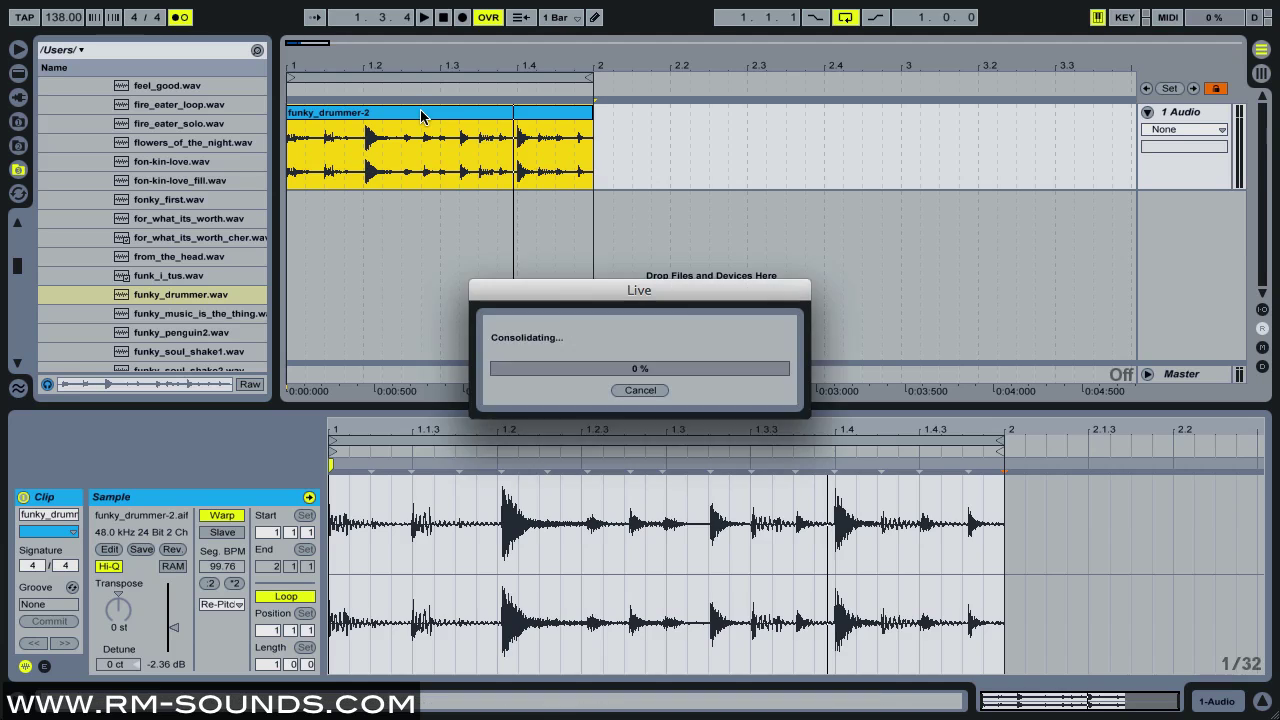
left_click(218, 515)
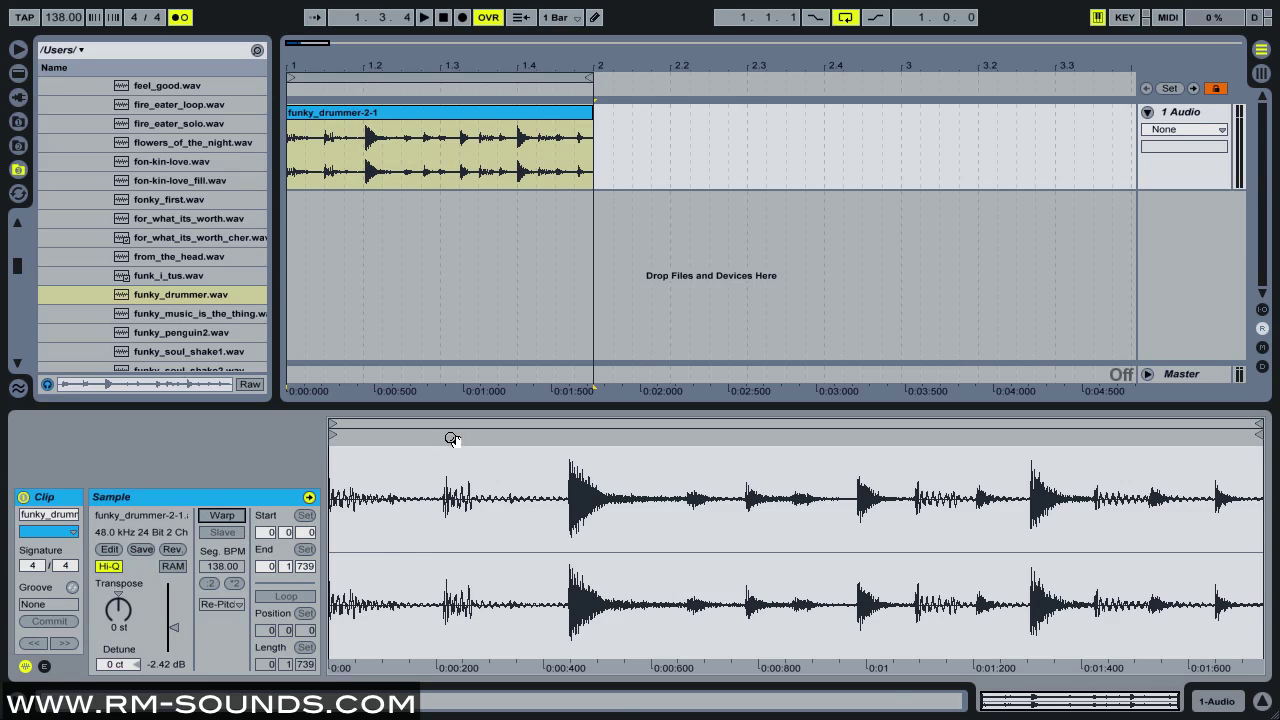
left_click(542, 119)
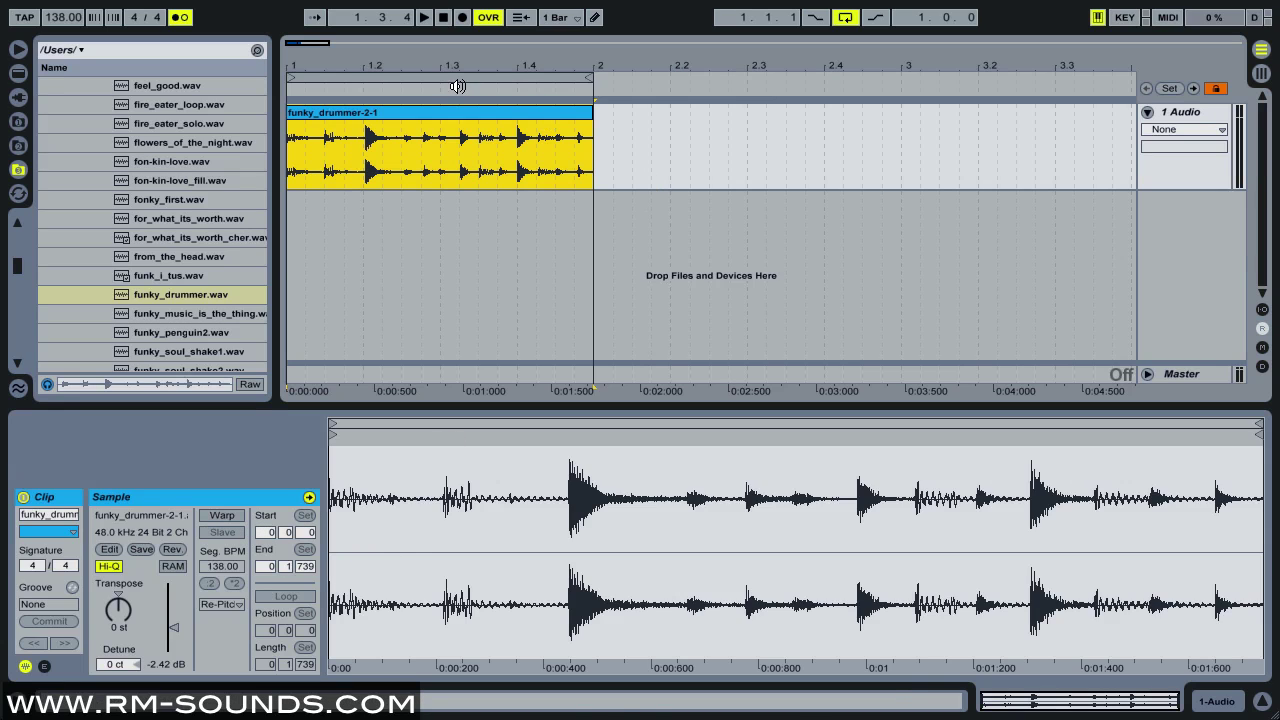
key("space")
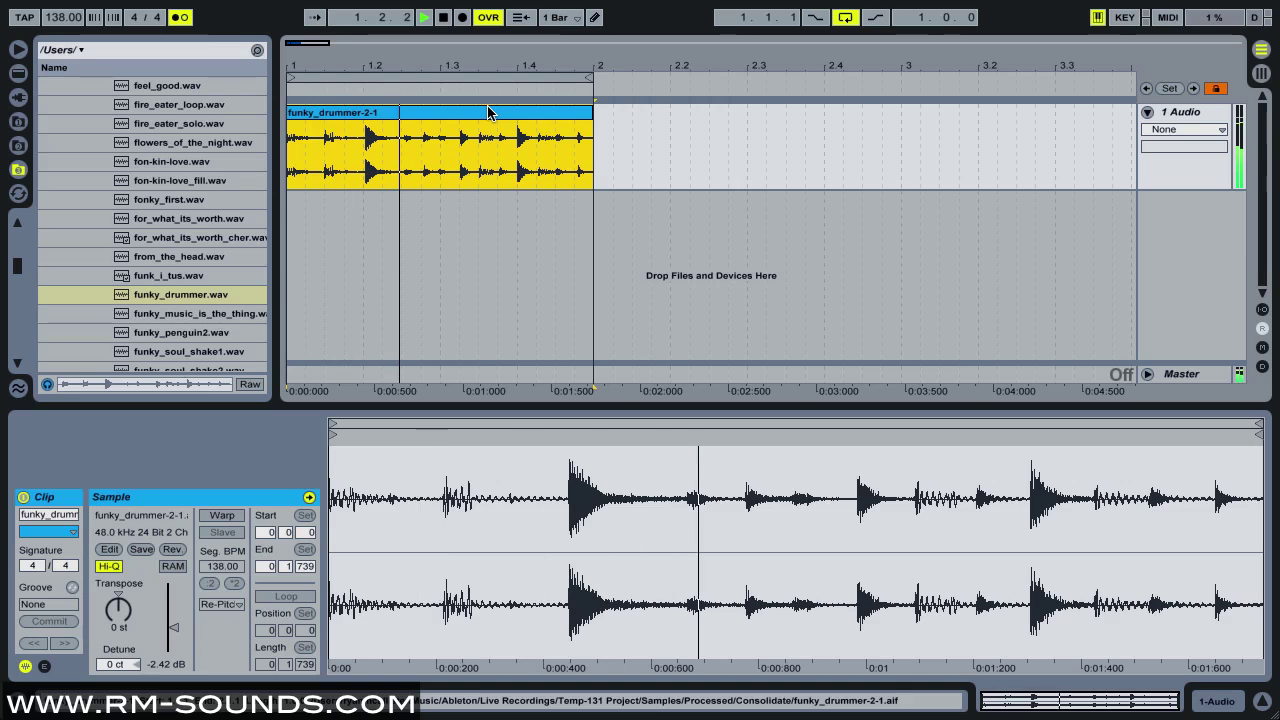
Step: Turn warping back on for the consolidated clip and switch off the metronome
left_click(222, 515)
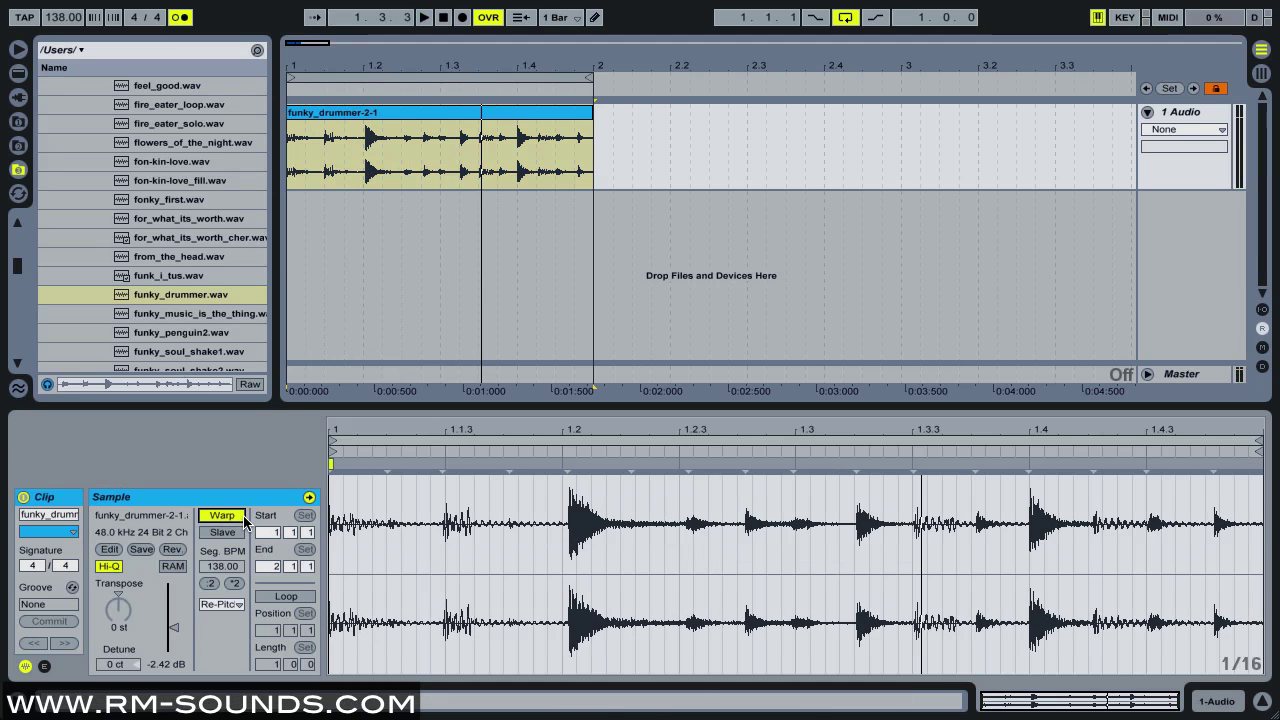
left_click(180, 17)
Step: Slice the consolidated break to a new MIDI track with one slice per transient and the Built-in slicing preset
right_click(519, 507)
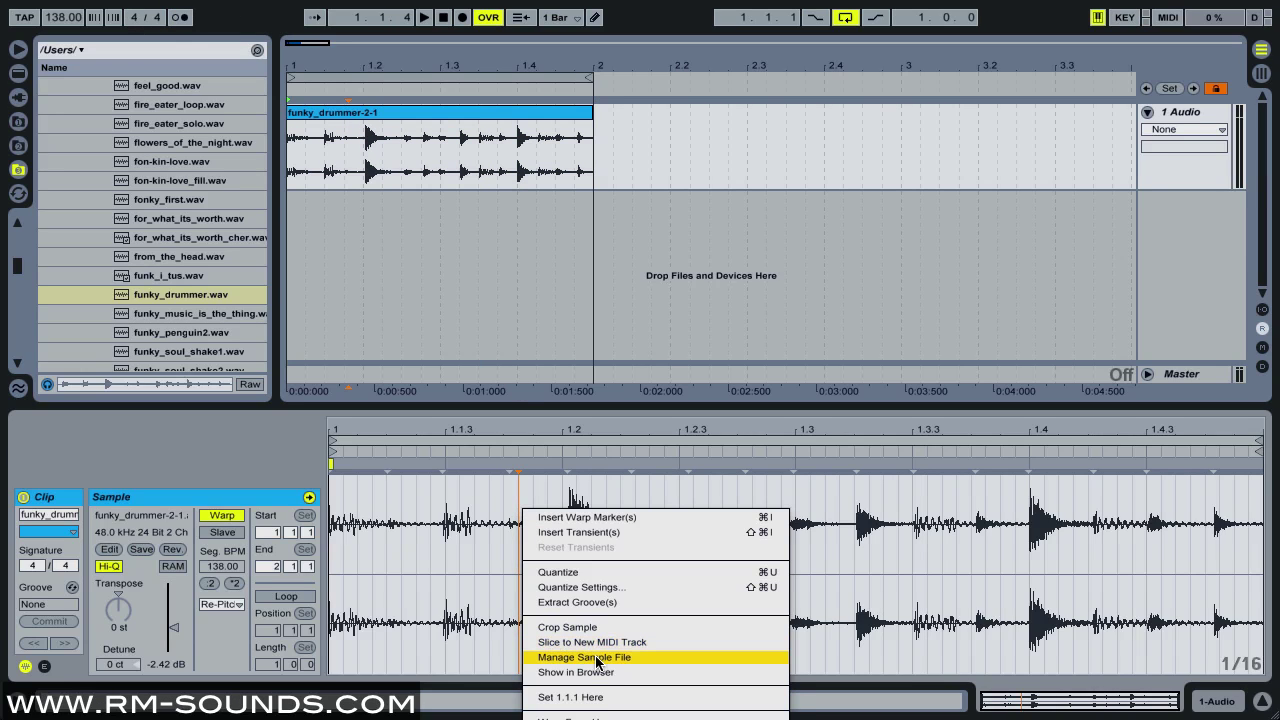
left_click(651, 641)
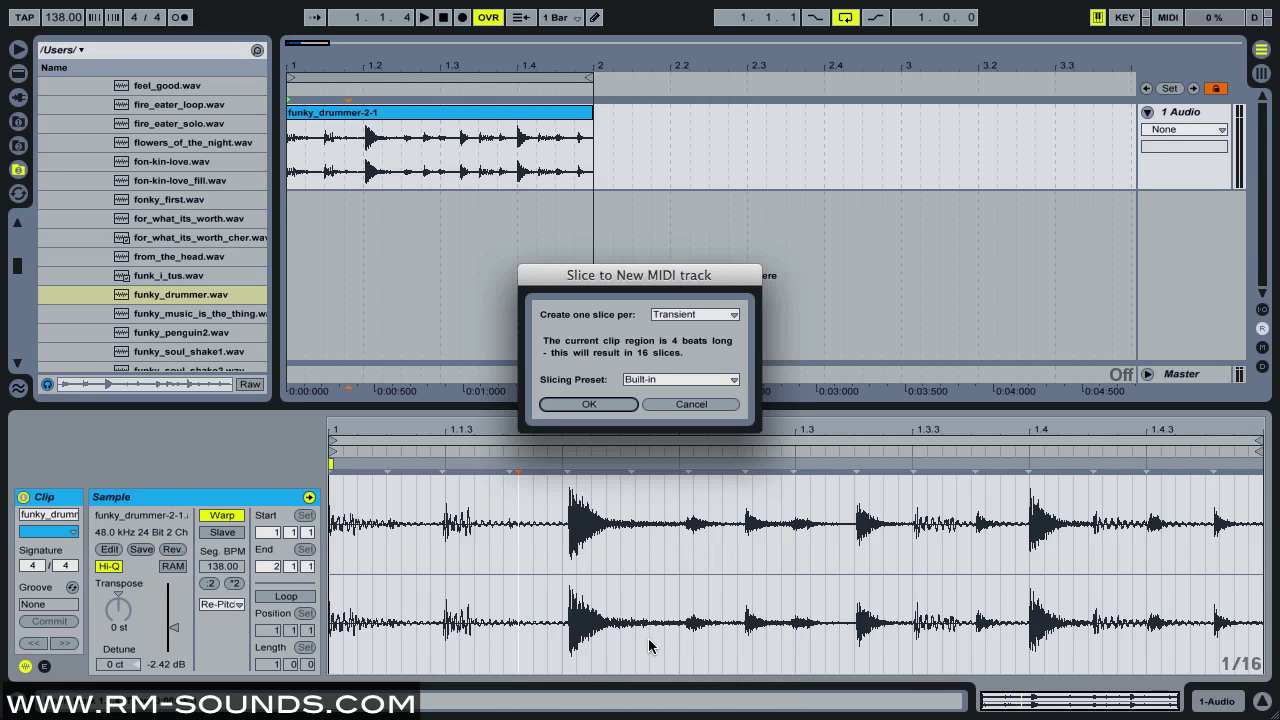
left_click(690, 314)
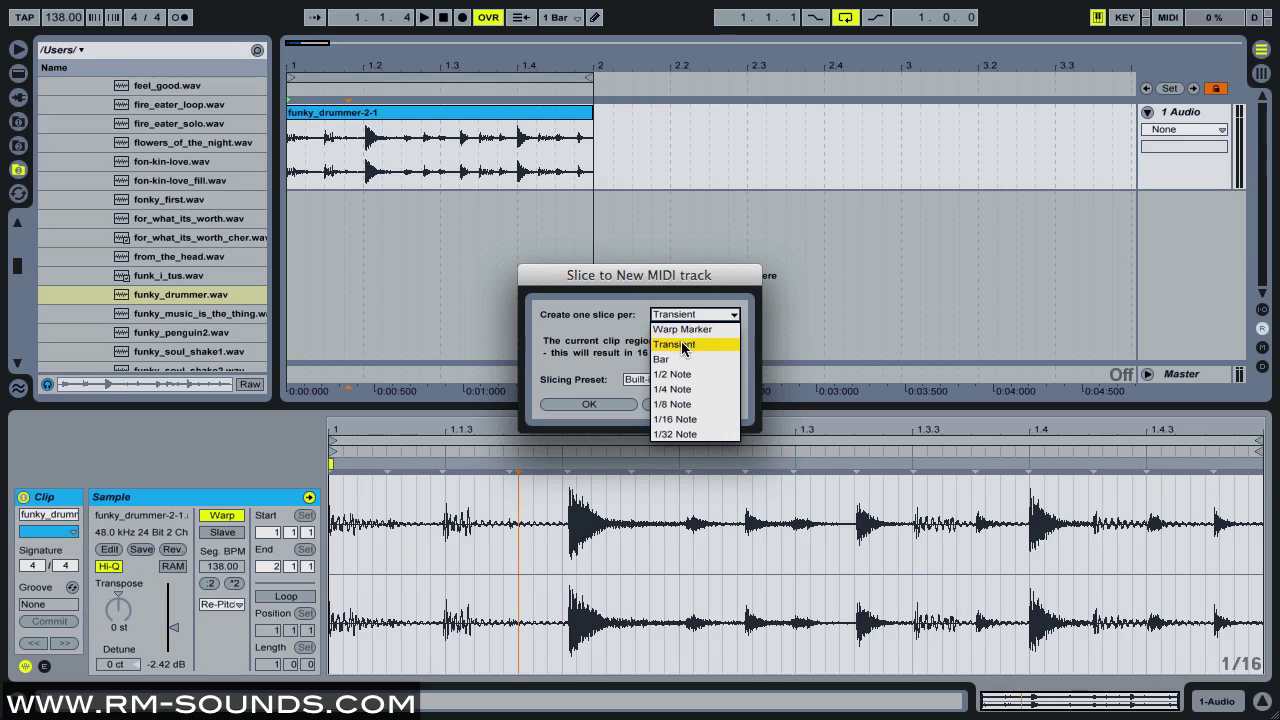
left_click(676, 336)
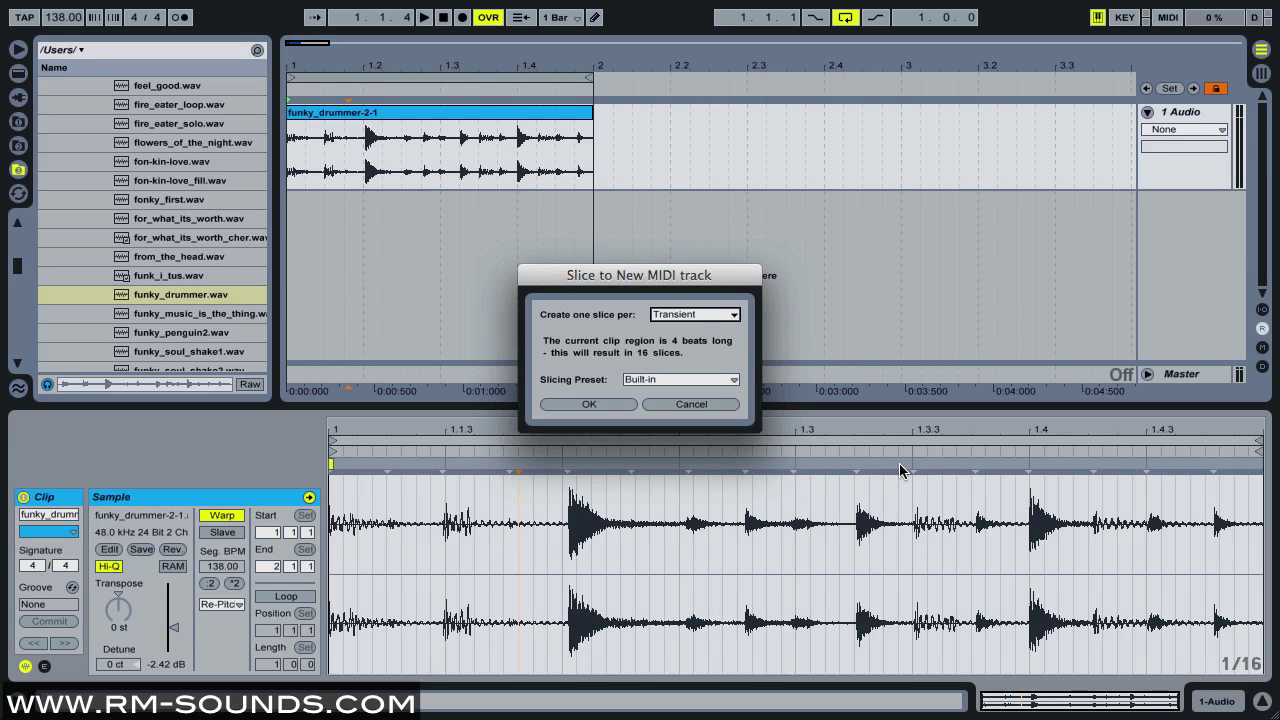
left_click(667, 315)
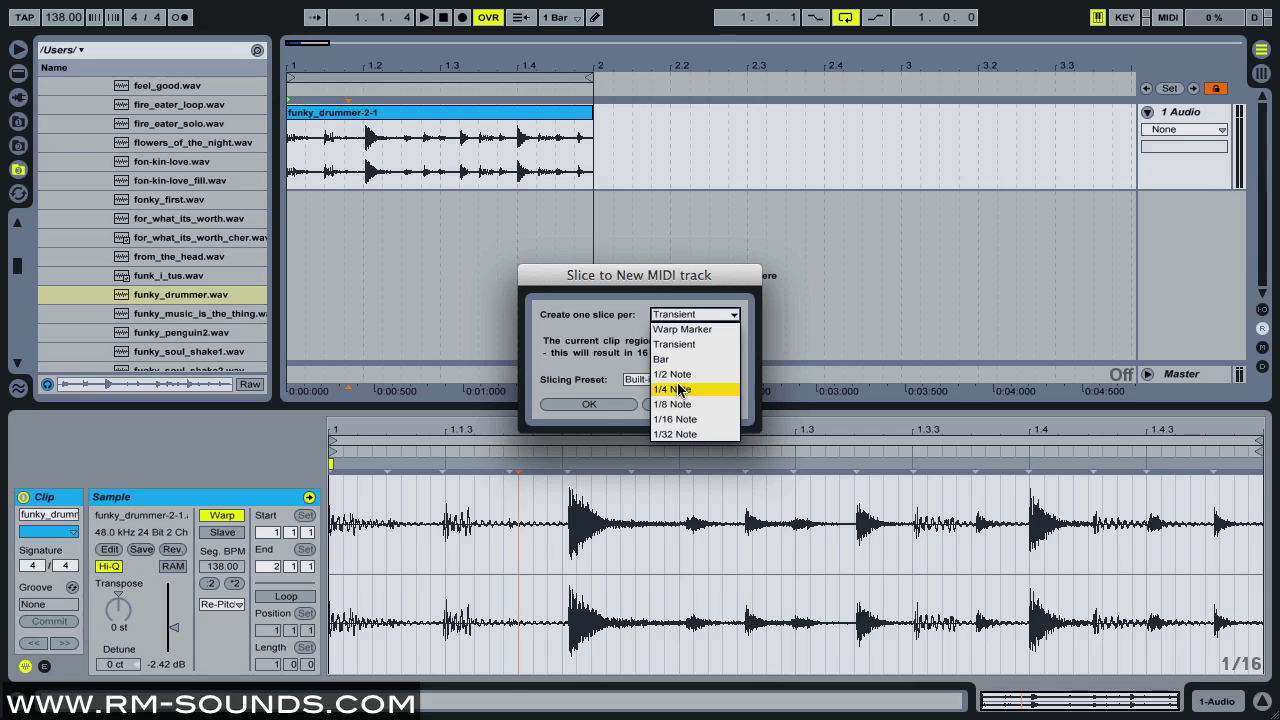
left_click(678, 345)
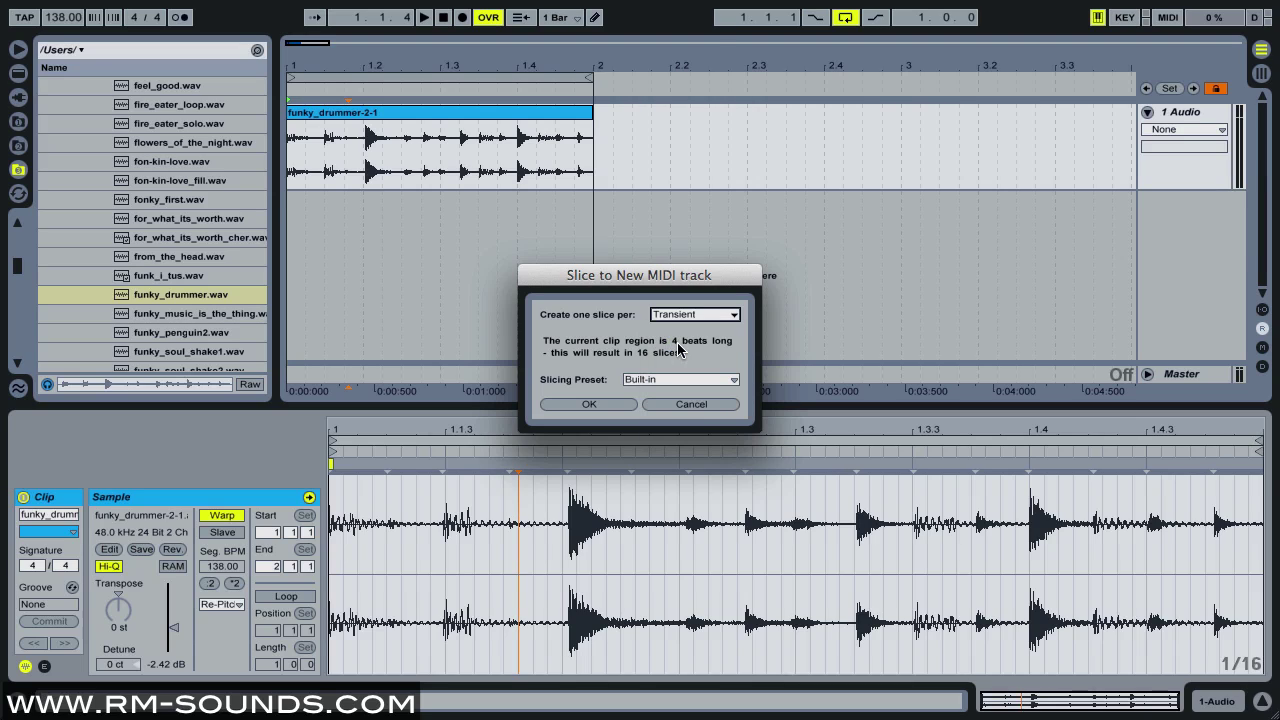
left_click(636, 381)
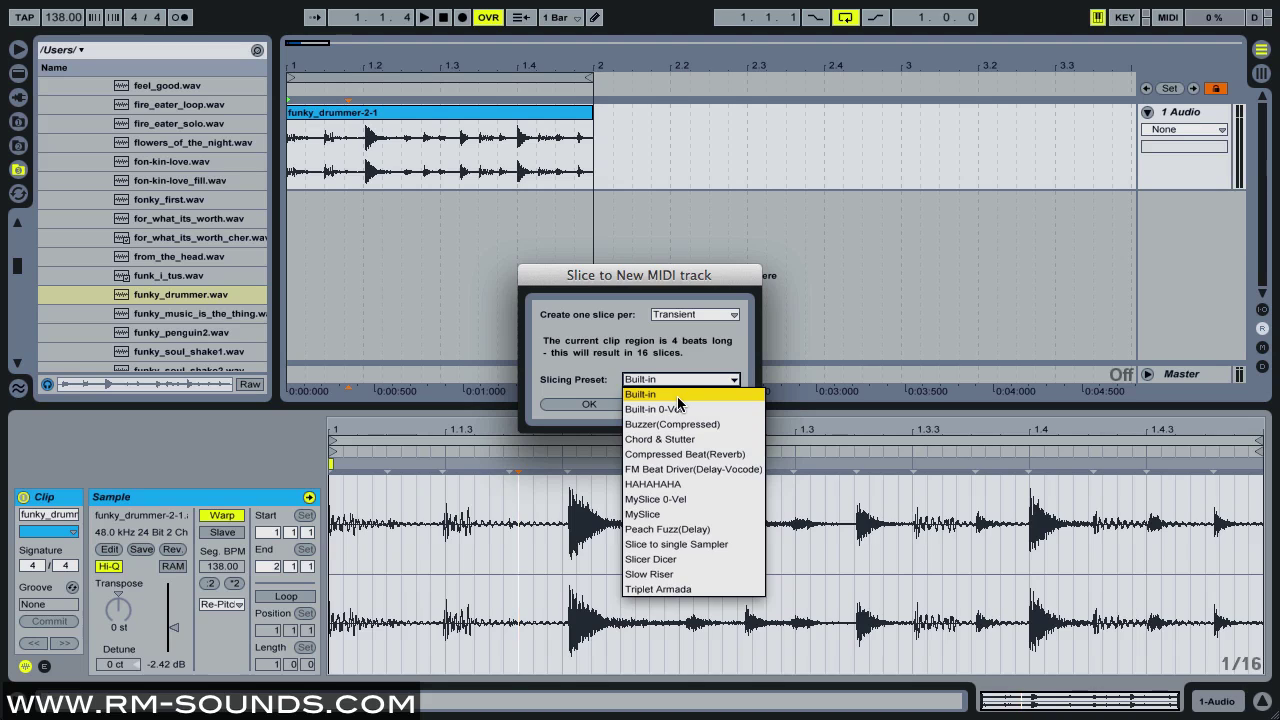
left_click(679, 396)
left_click(604, 404)
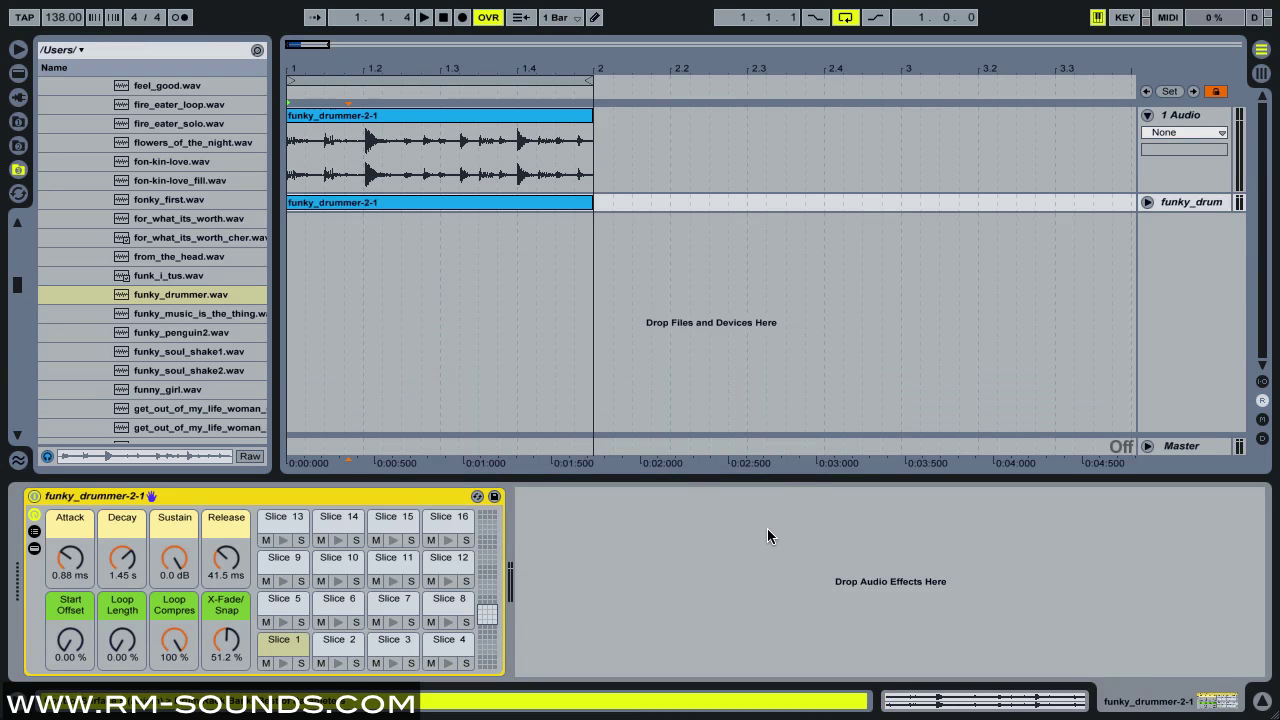
Step: Deactivate the original drum break clip on the audio track
left_click(1179, 114)
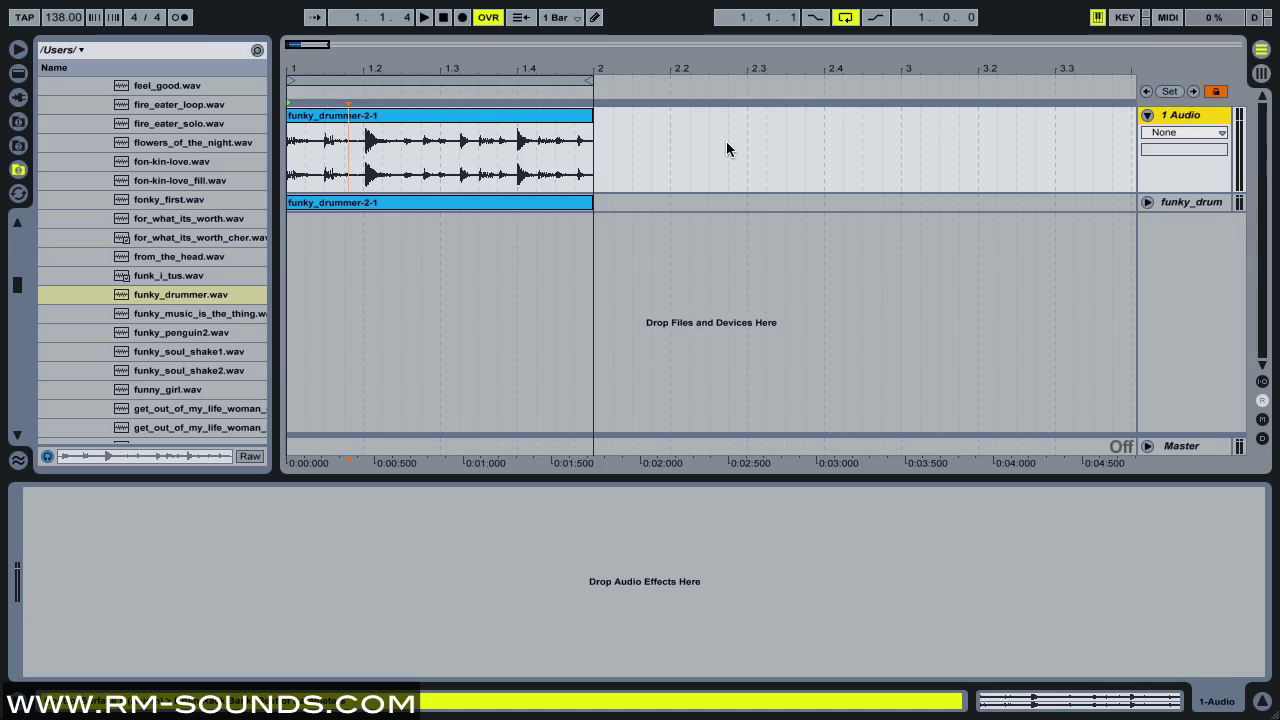
right_click(485, 117)
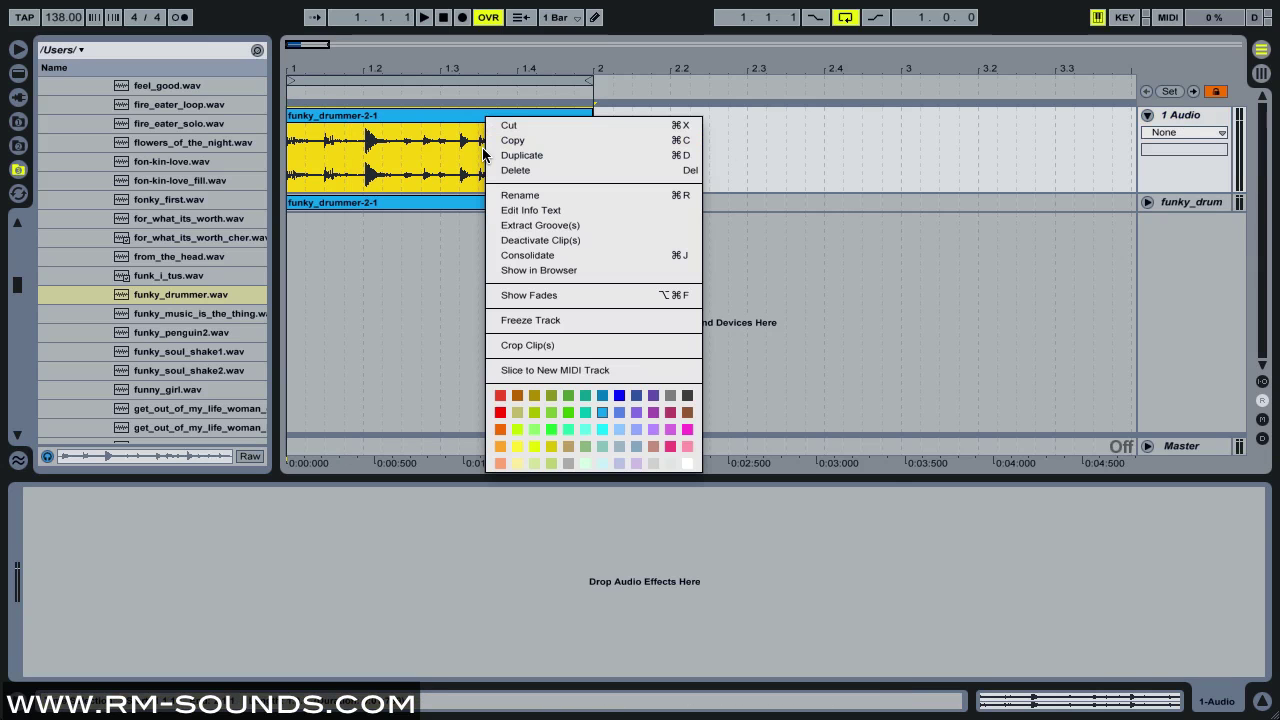
left_click(563, 241)
Step: Set the Attack macro of the sliced drum rack to 0.15 ms
left_click(1188, 203)
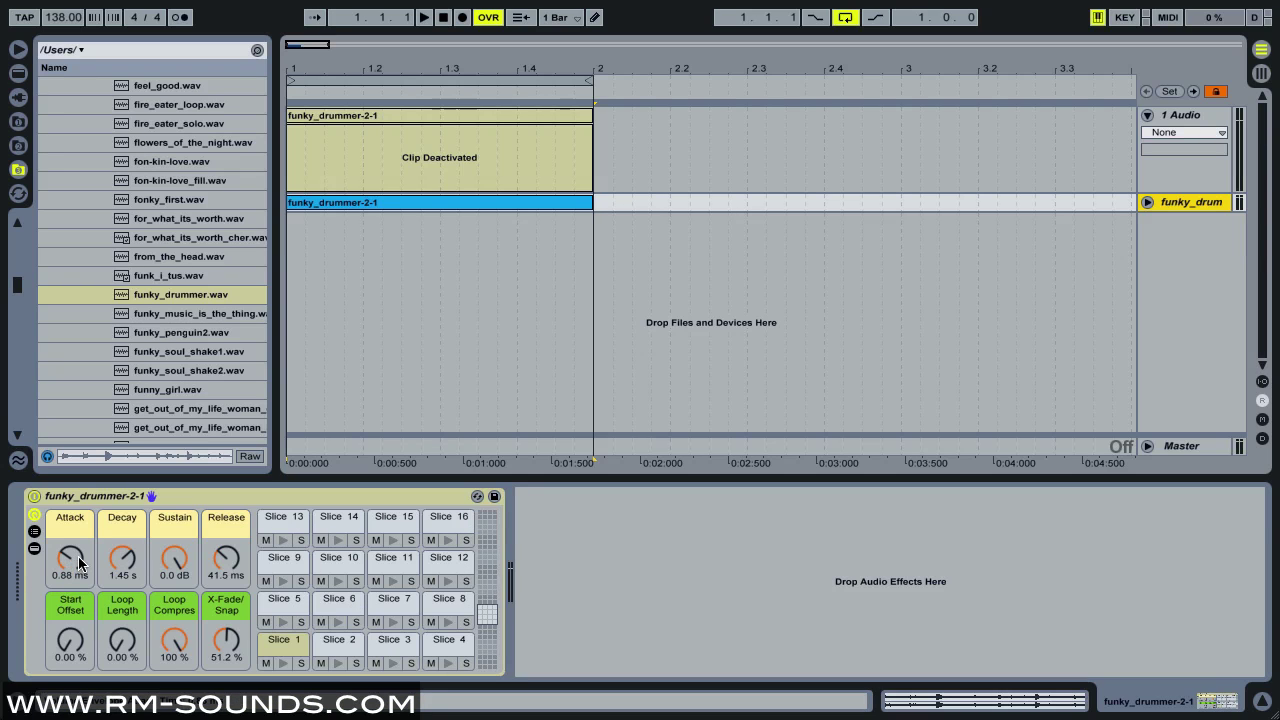
left_click_drag(80, 563, 80, 580)
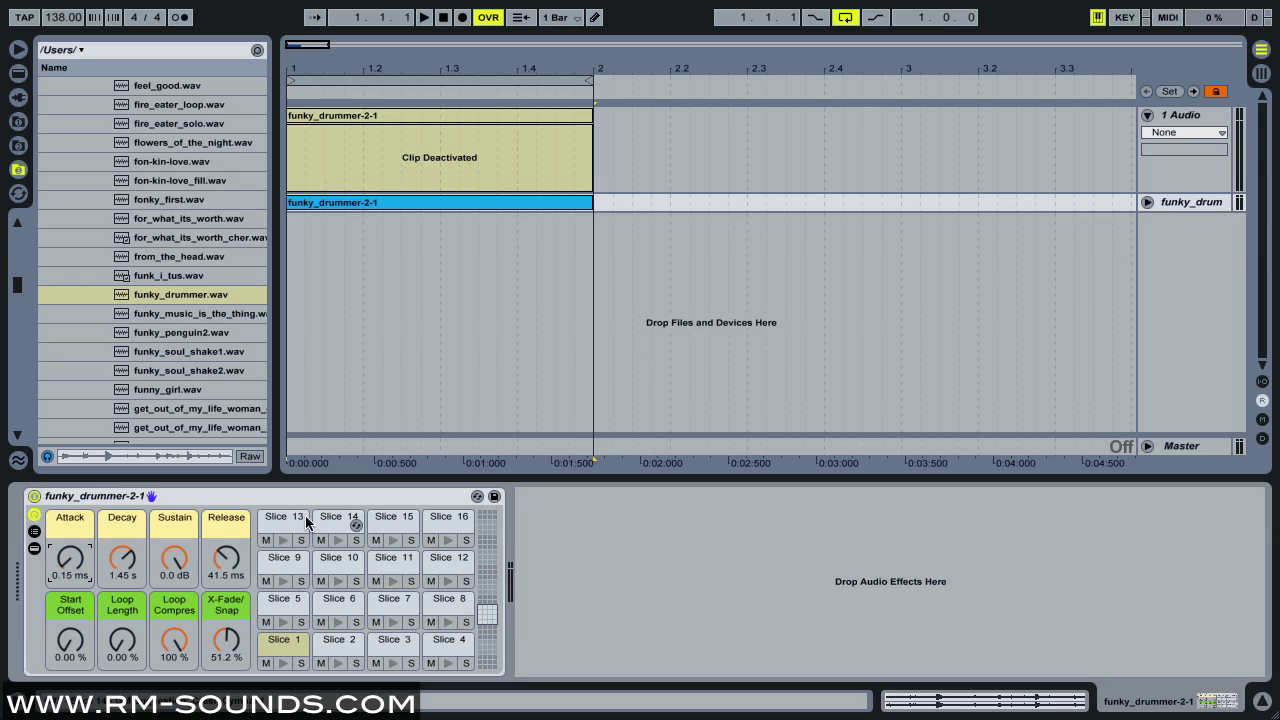
Step: Step through Slice 1 to Slice 16 in the drum rack and examine the sample region each one covers
left_click(282, 648)
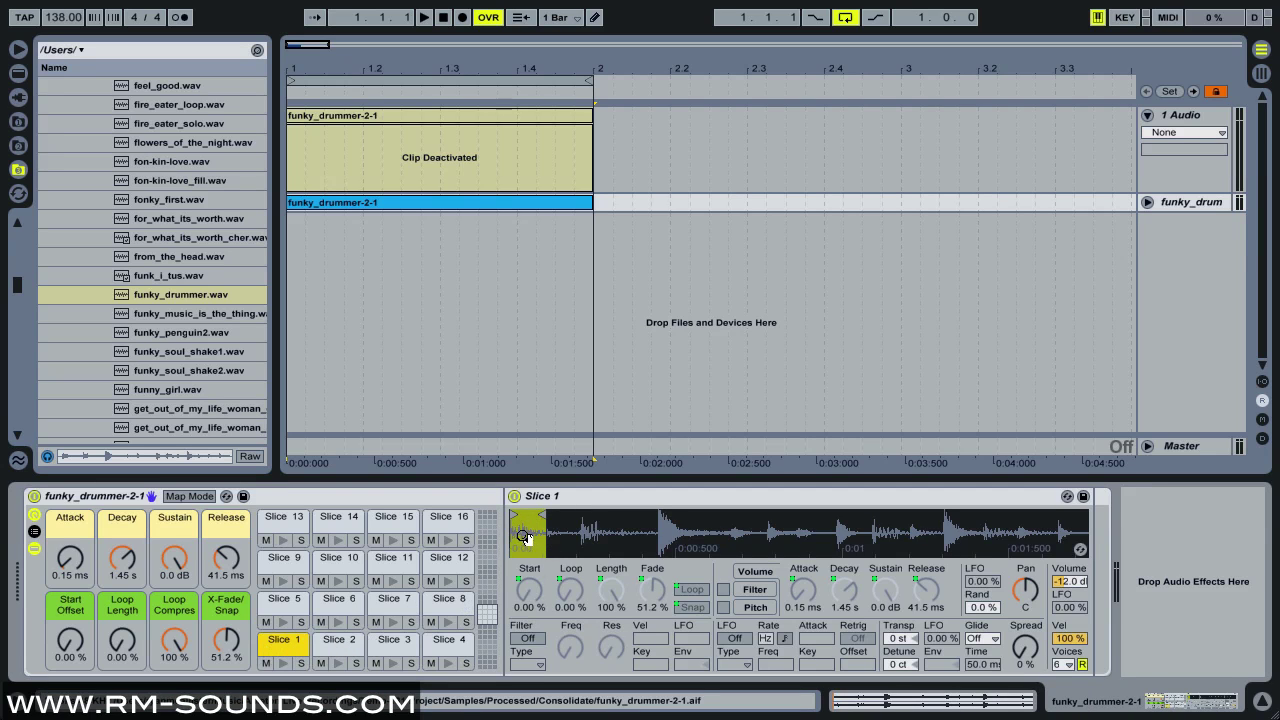
left_click(341, 642)
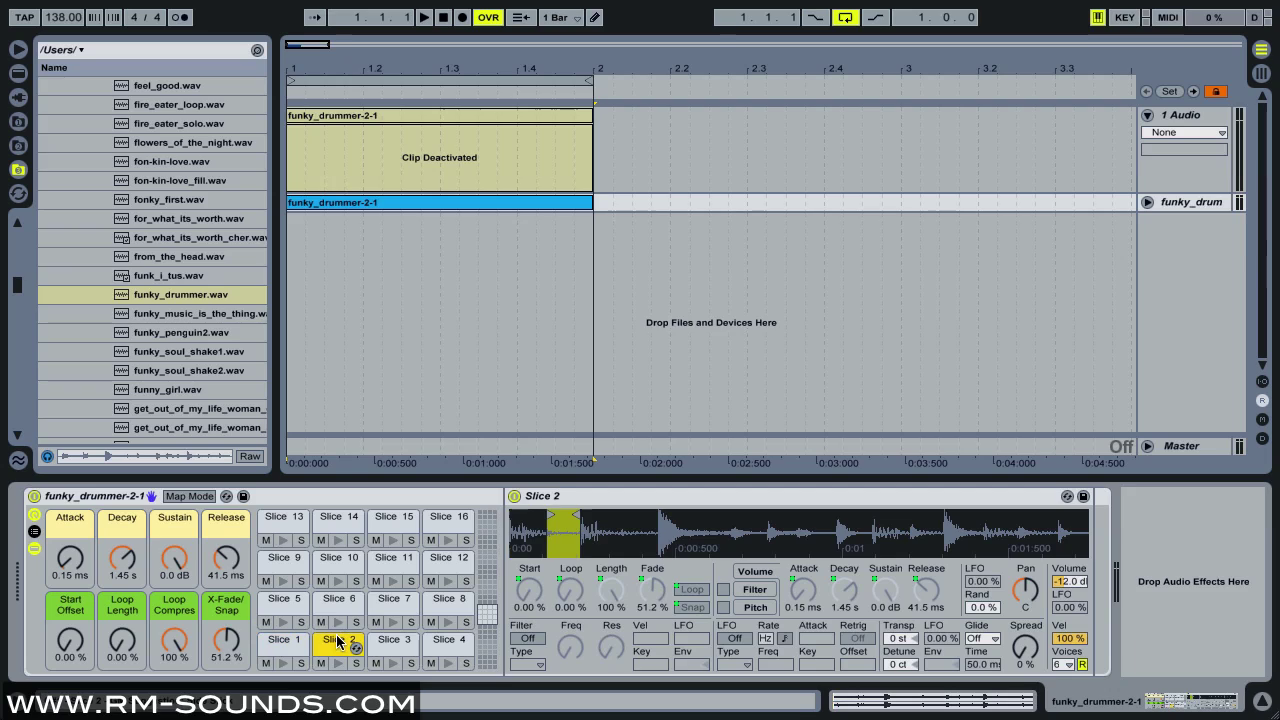
left_click(391, 645)
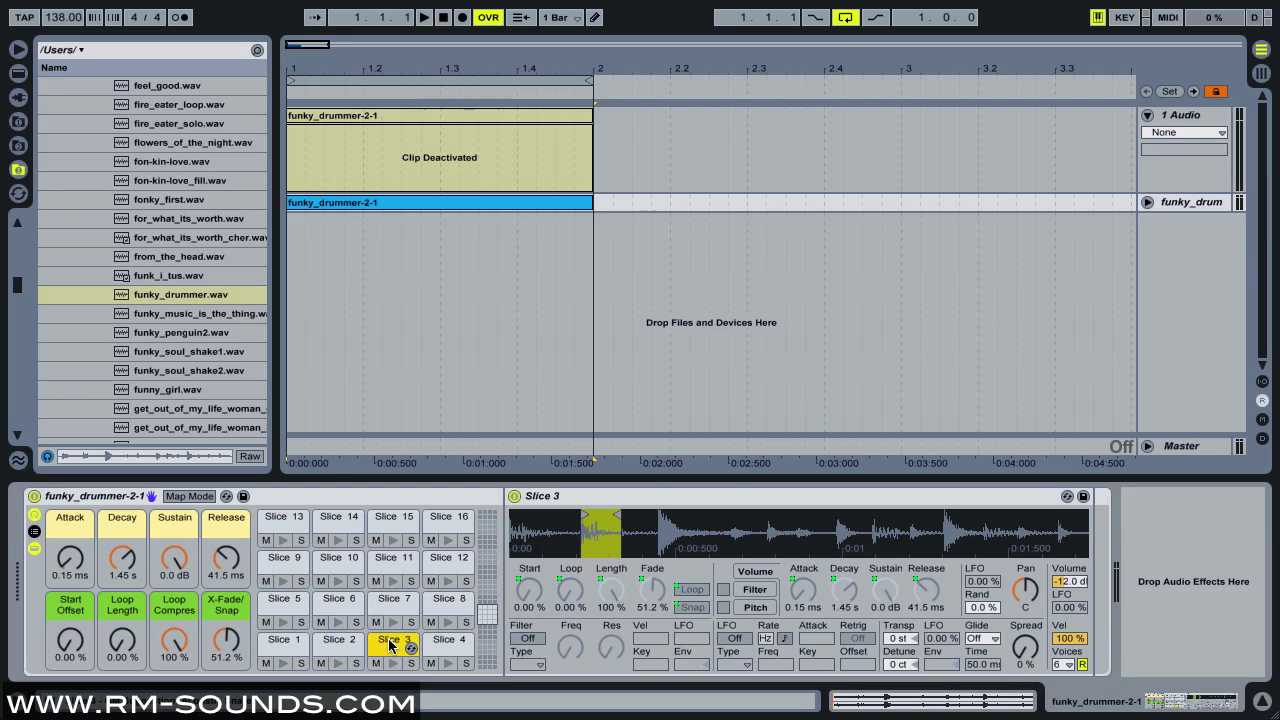
left_click(442, 648)
left_click(285, 605)
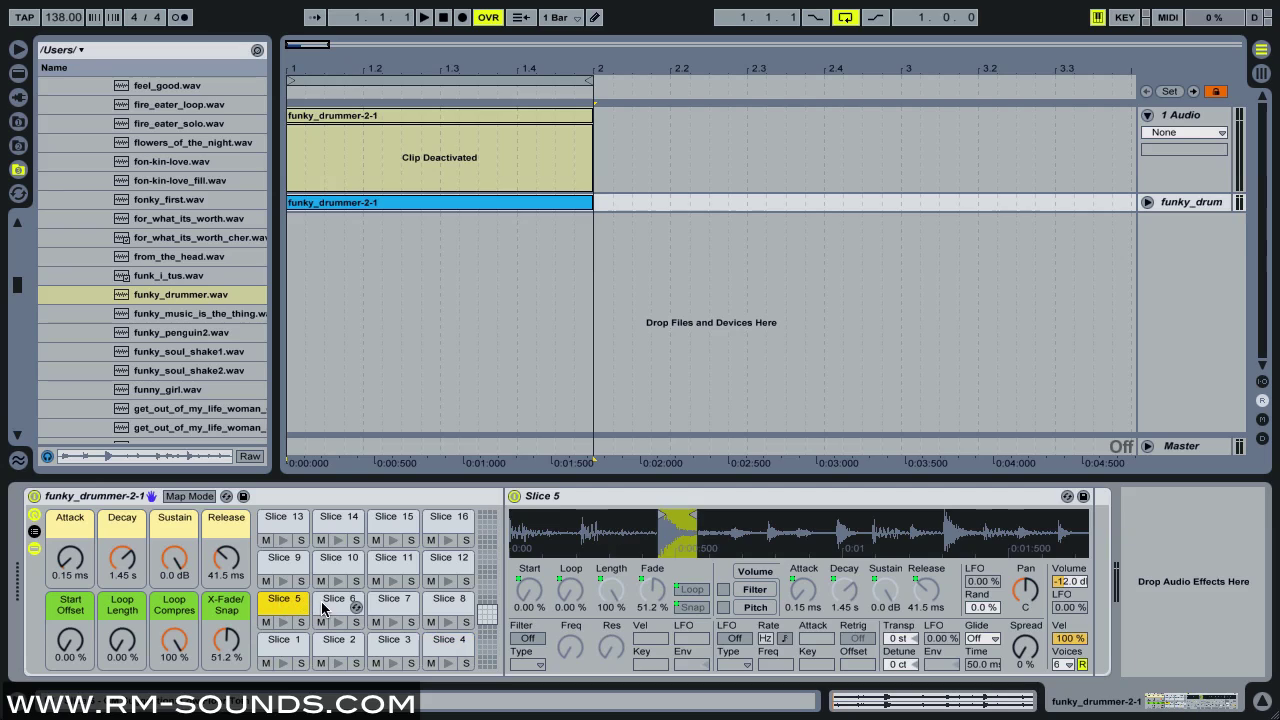
left_click(332, 606)
left_click(383, 603)
left_click(436, 606)
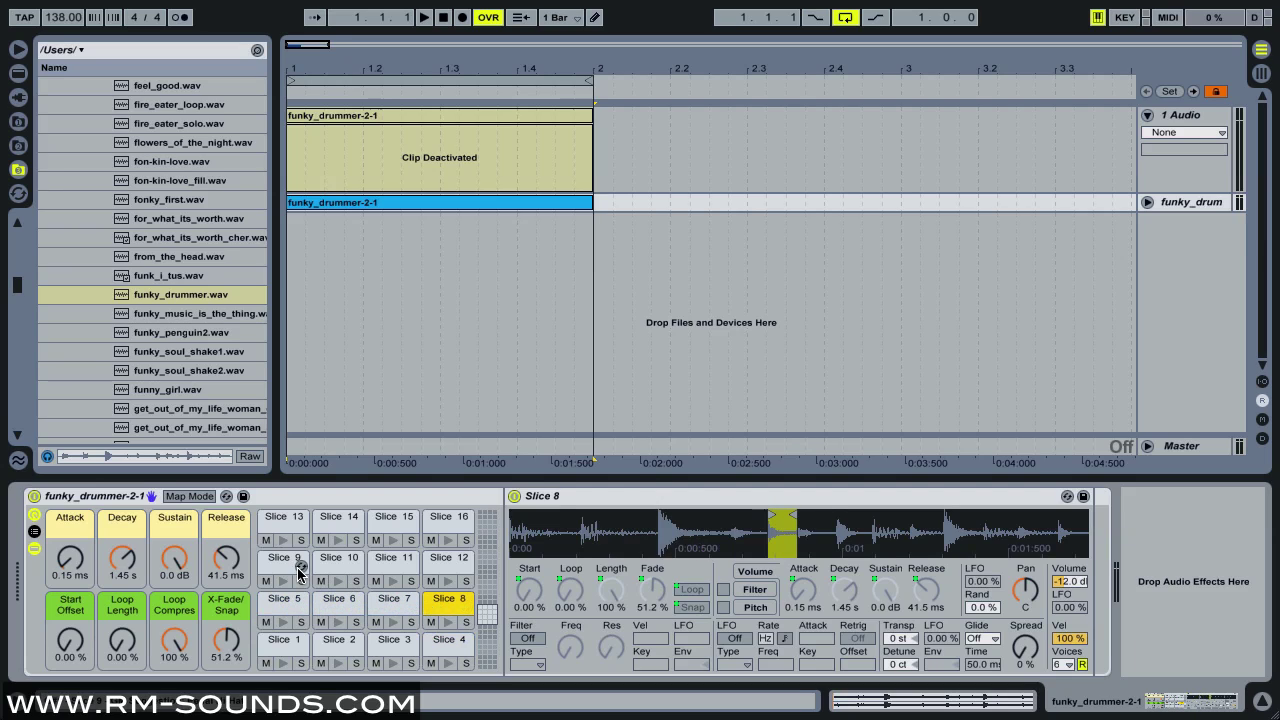
left_click(298, 566)
left_click(349, 565)
left_click(398, 566)
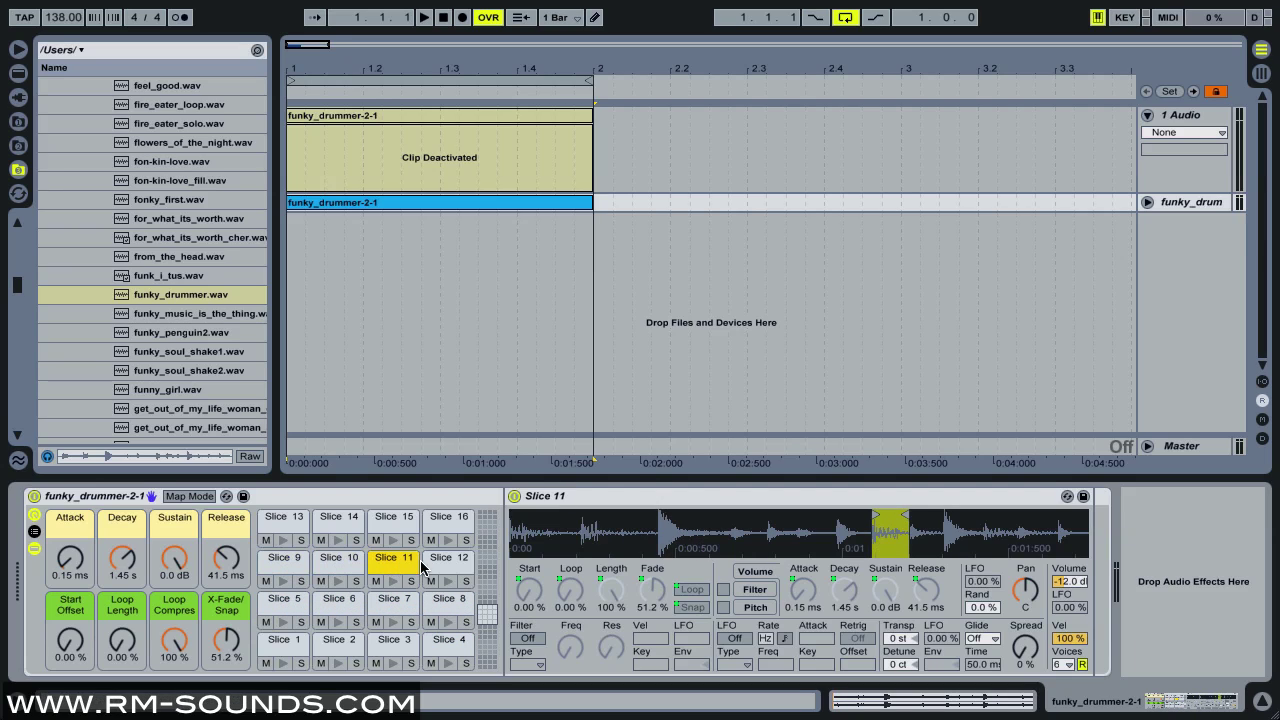
left_click(446, 565)
left_click(273, 537)
left_click(334, 522)
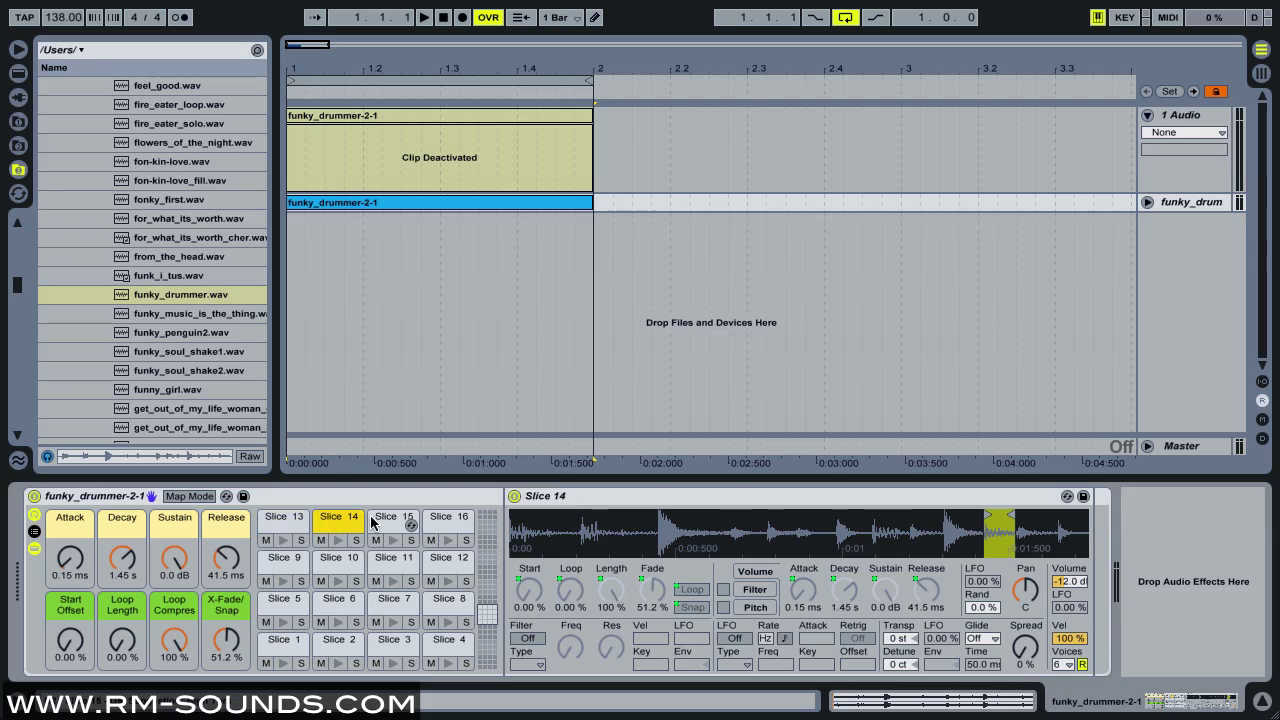
left_click(378, 522)
left_click(444, 524)
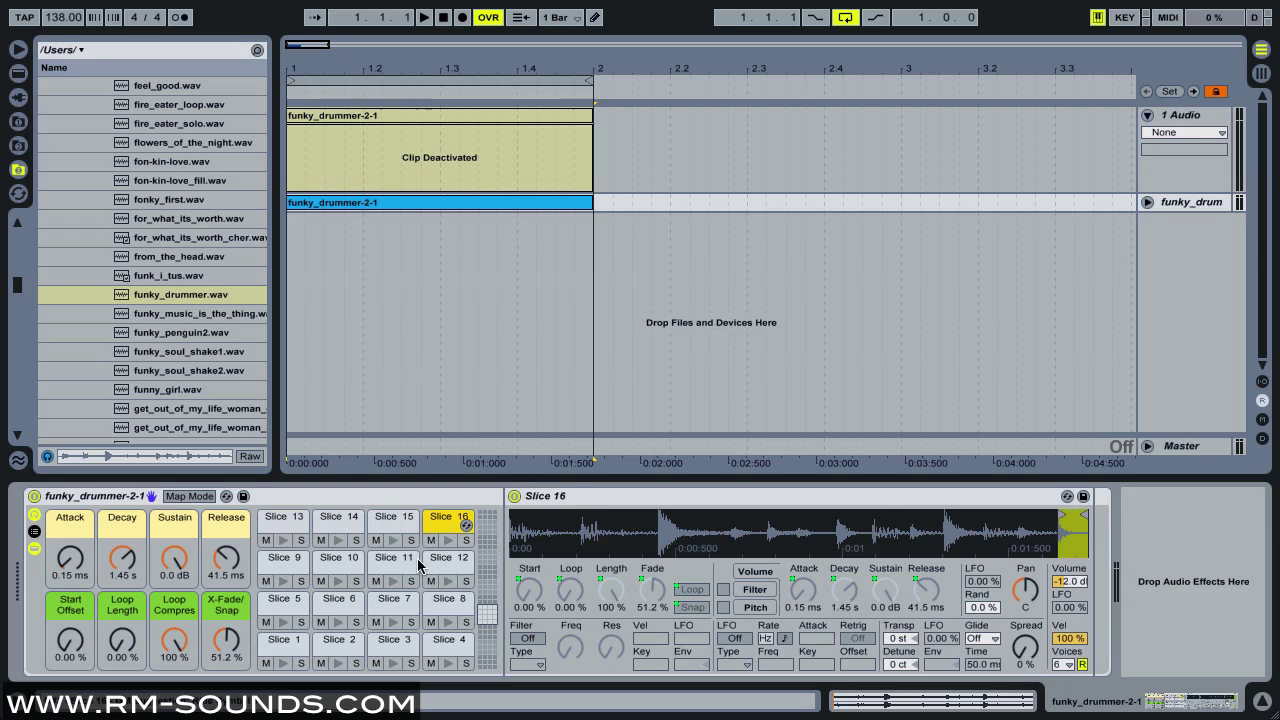
Step: Review the sample regions of Slices 1 to 6 once more and return to Slice 1
left_click(300, 646)
left_click(335, 648)
left_click(392, 646)
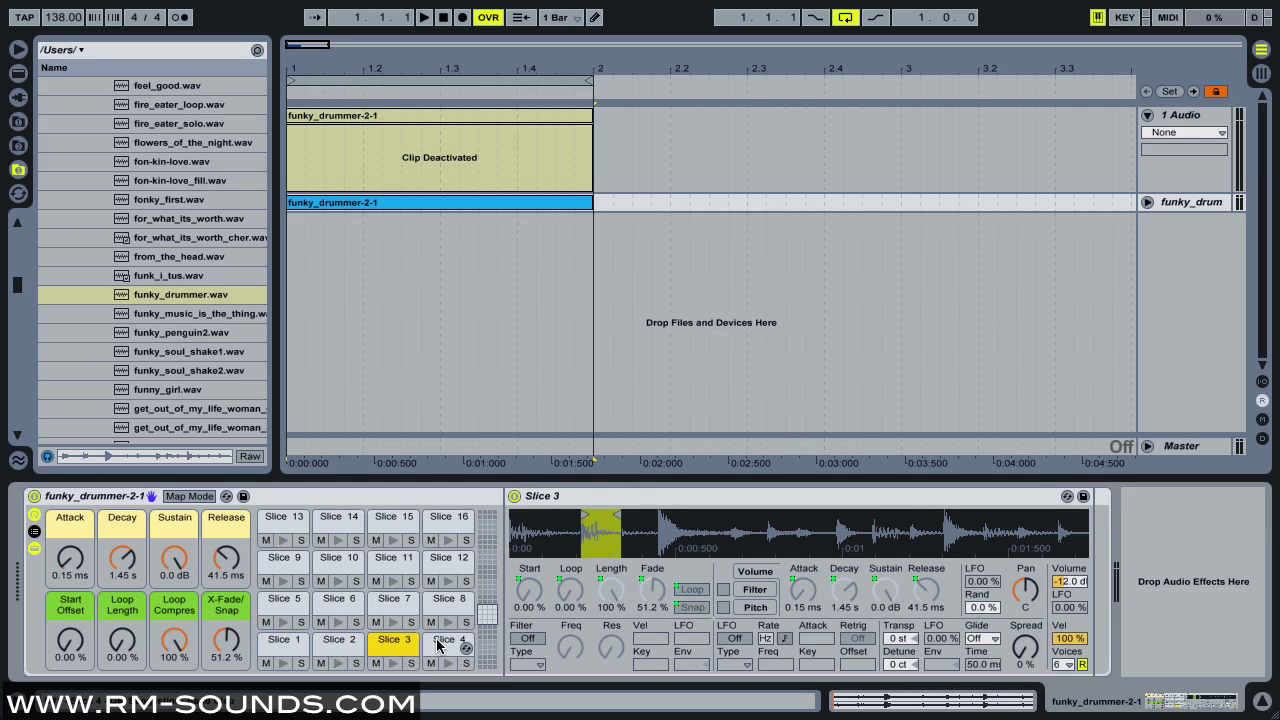
left_click(446, 645)
left_click(295, 610)
left_click(355, 607)
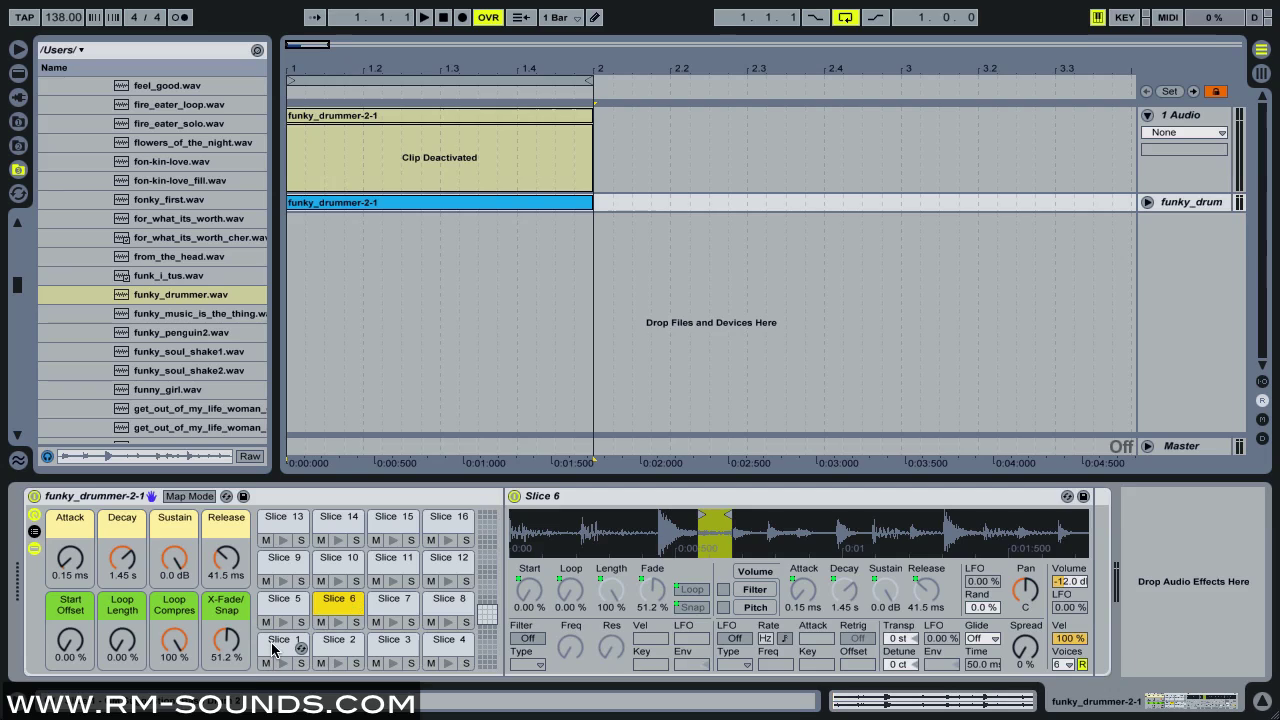
left_click(300, 648)
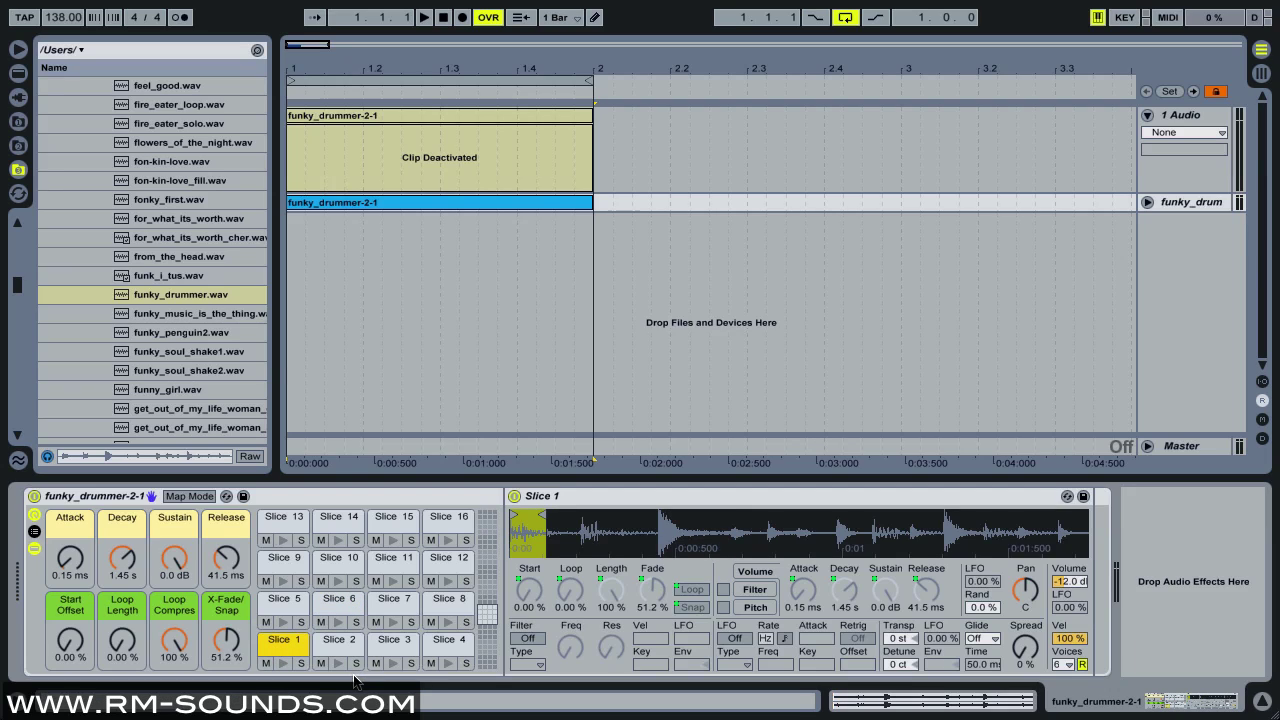
Step: Audition individual slices of the drum rack by playing their notes
key("a")
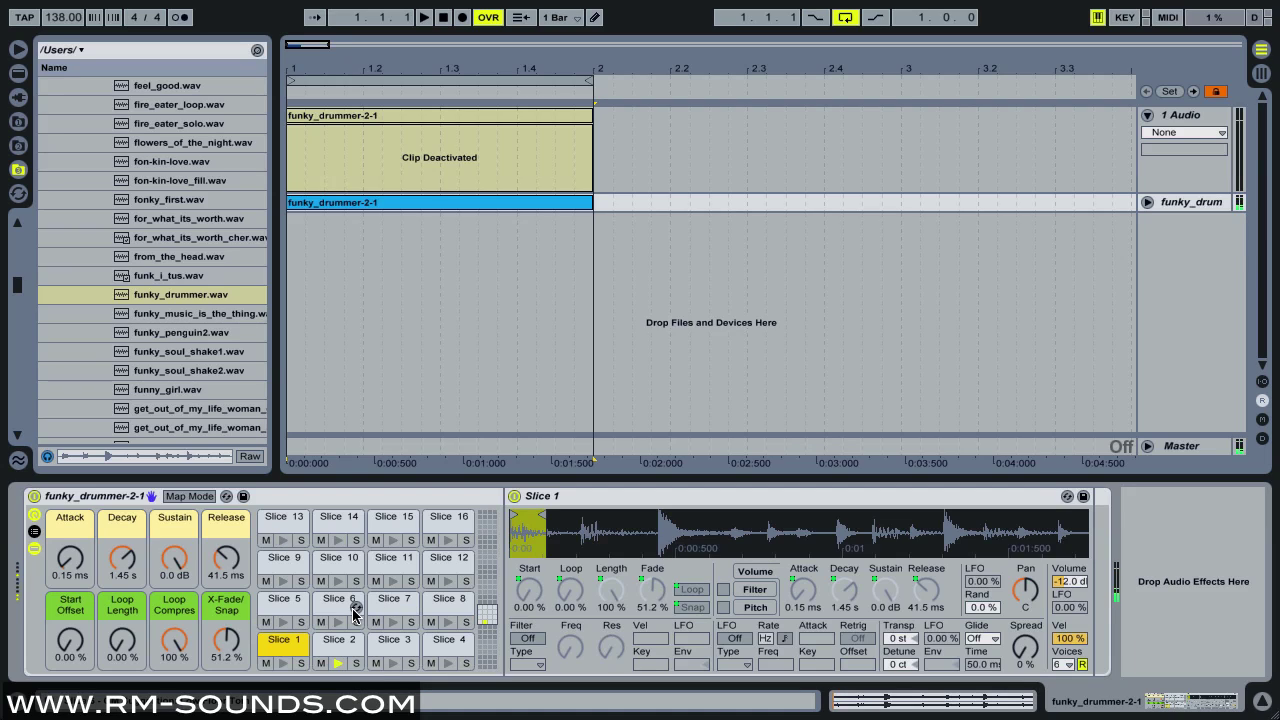
key("e")
key("d")
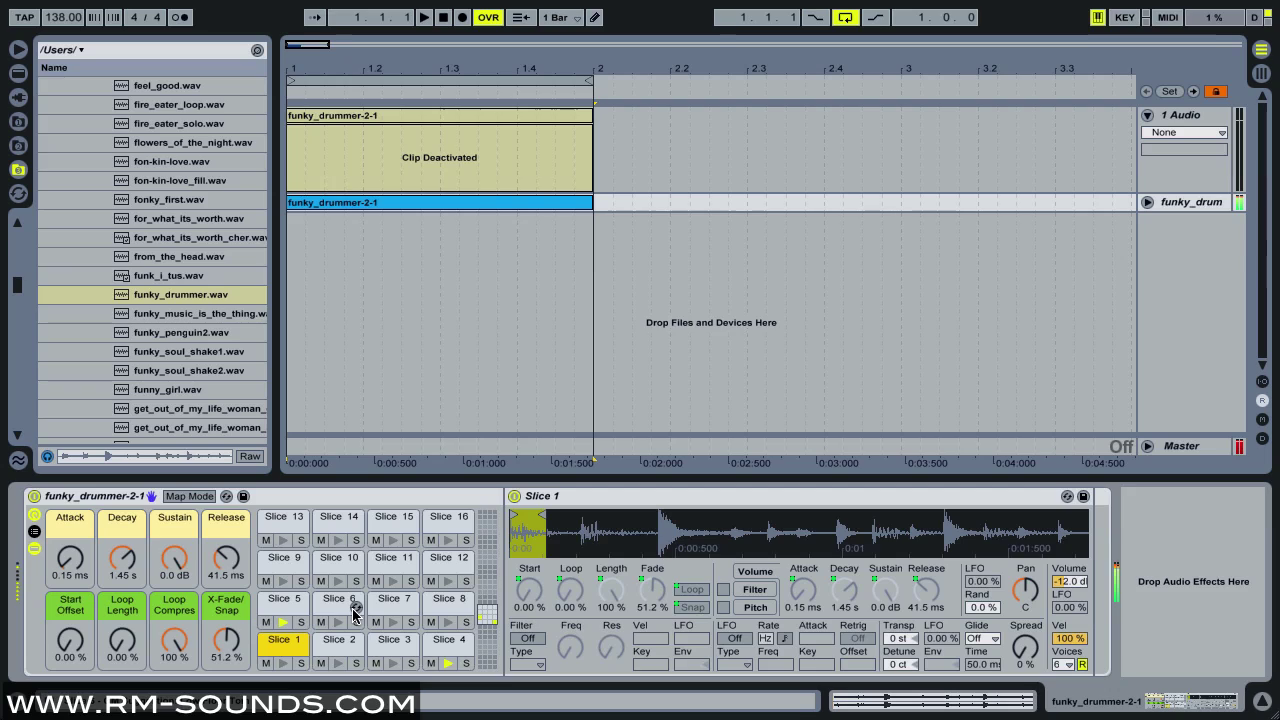
key("t")
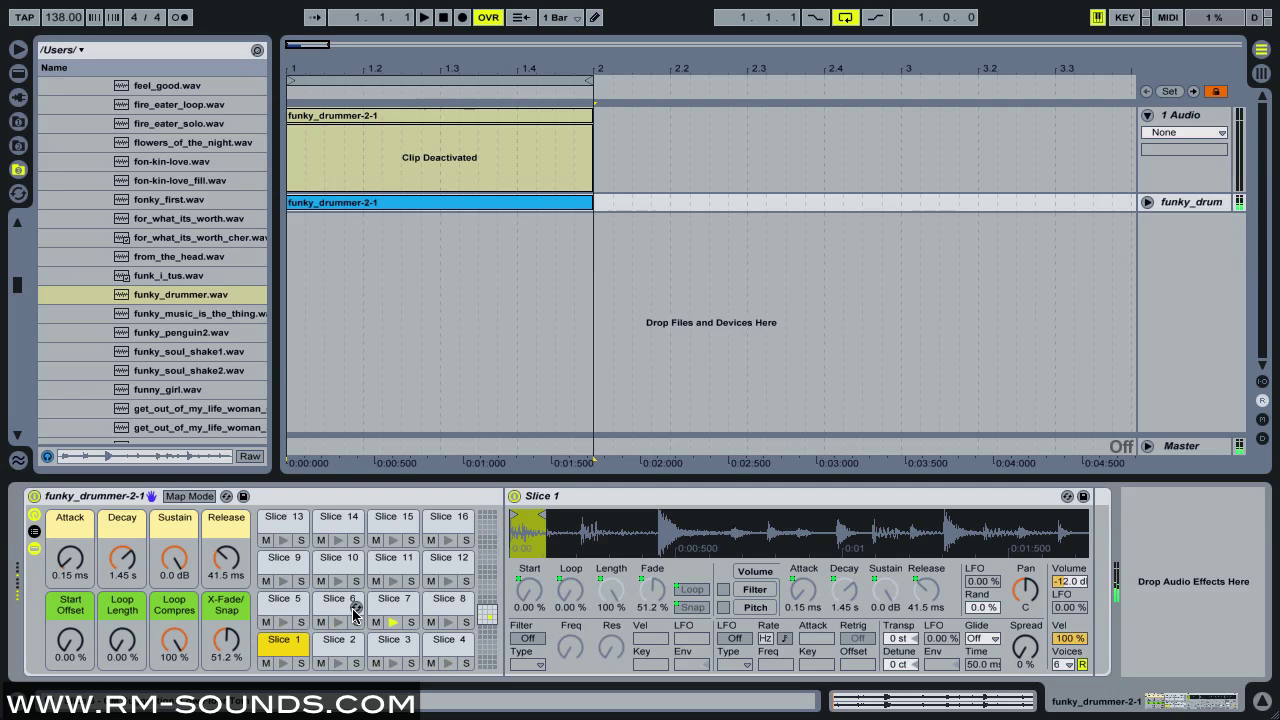
key("g")
key("y")
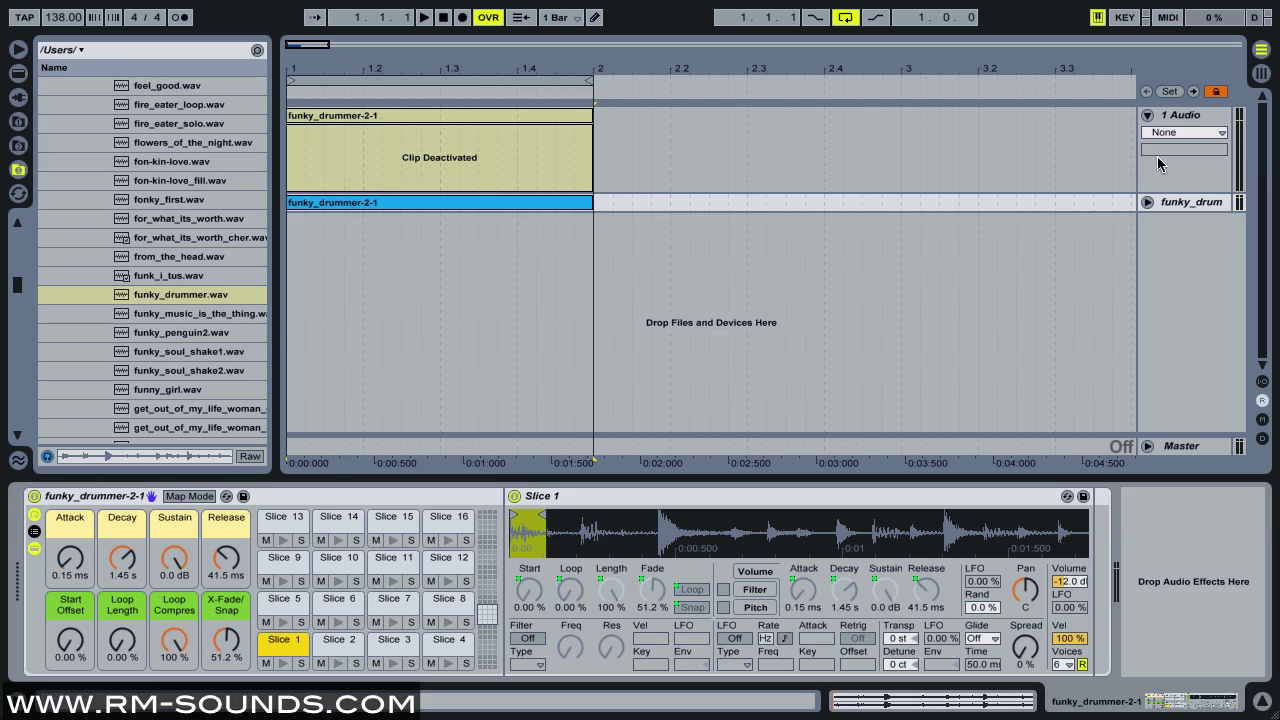
Step: Delete the MIDI clip generated by slicing from the funky_drummer MIDI track and enlarge that track
left_click(372, 202)
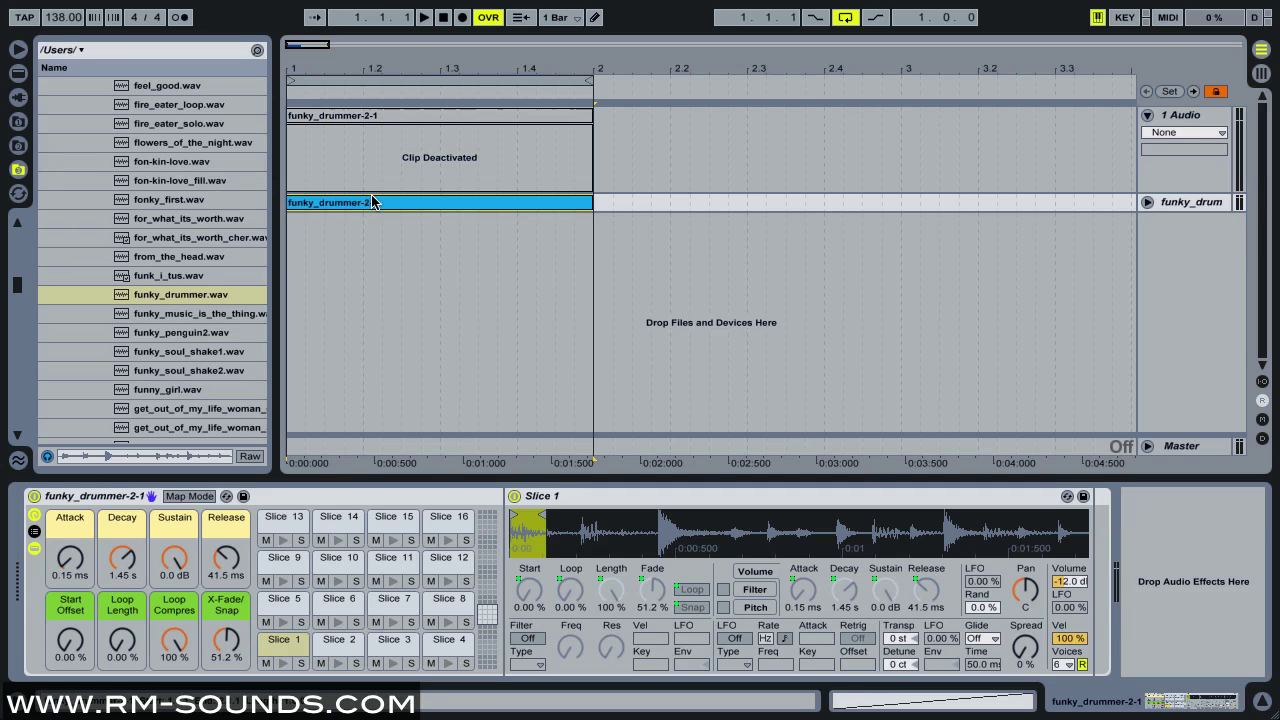
key("Delete")
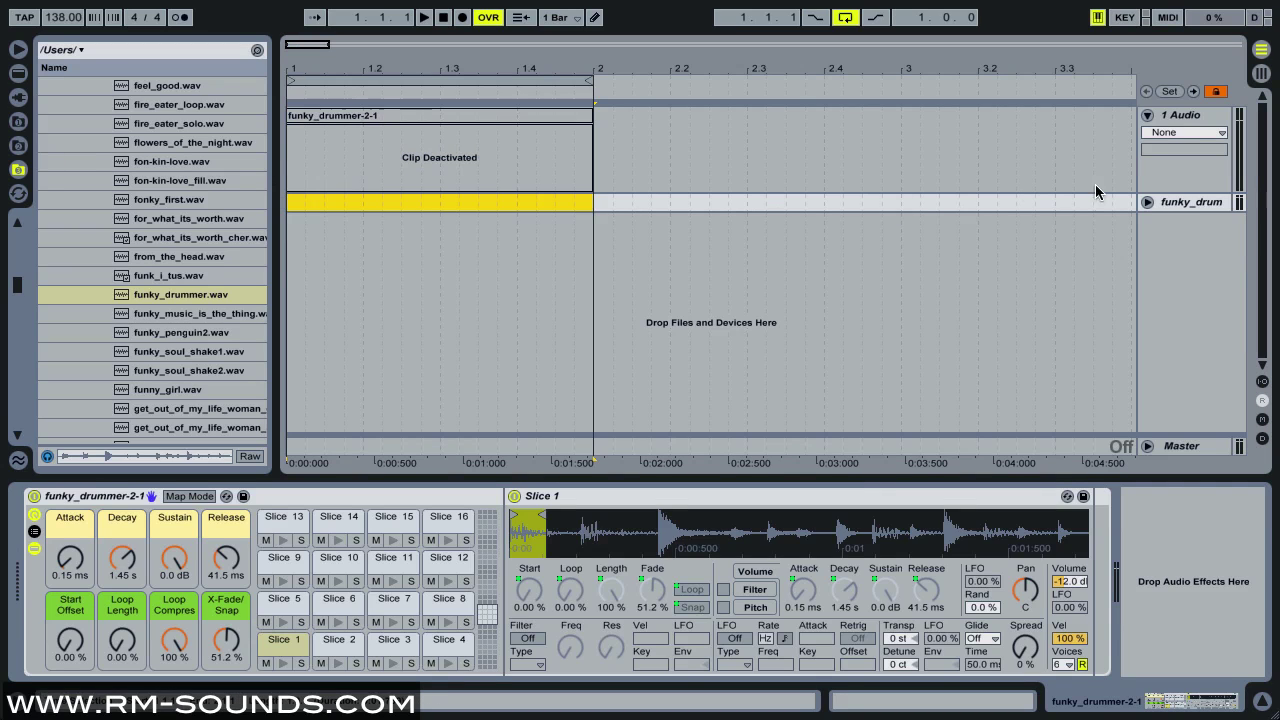
left_click_drag(1171, 212, 1171, 310)
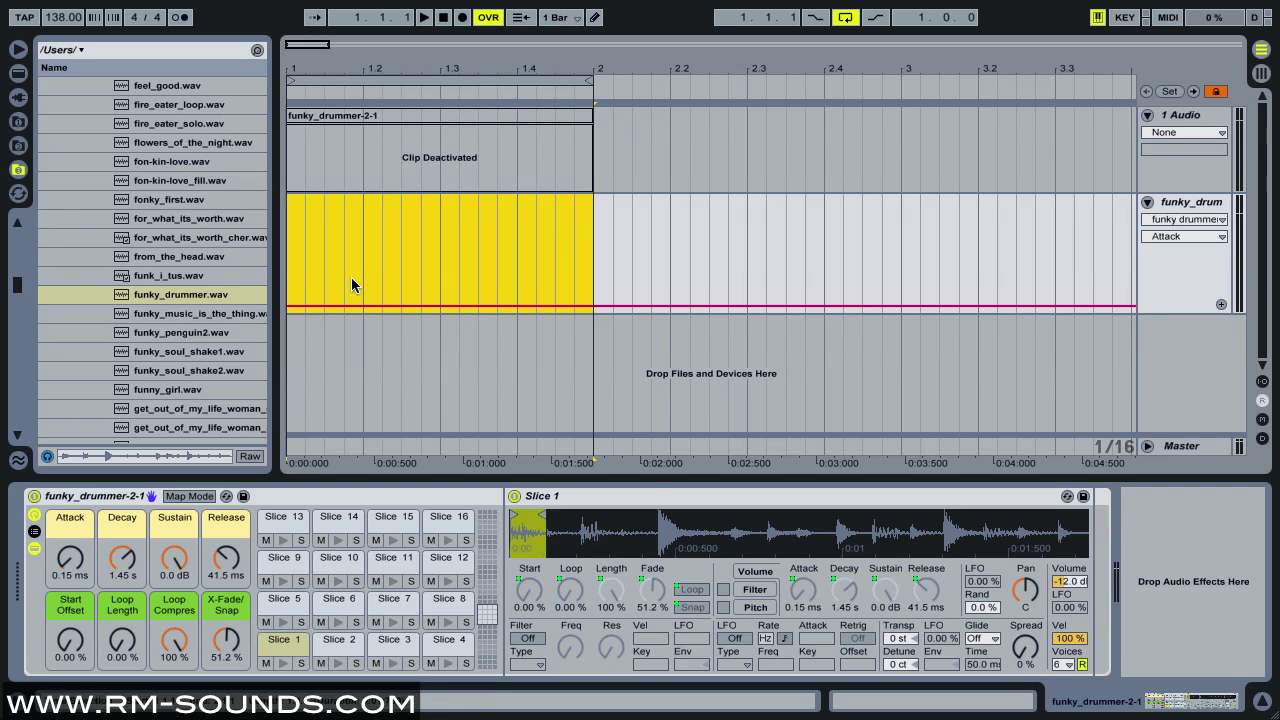
Step: Insert an empty one-bar MIDI clip at bar 1 of the sliced drum track
right_click(384, 238)
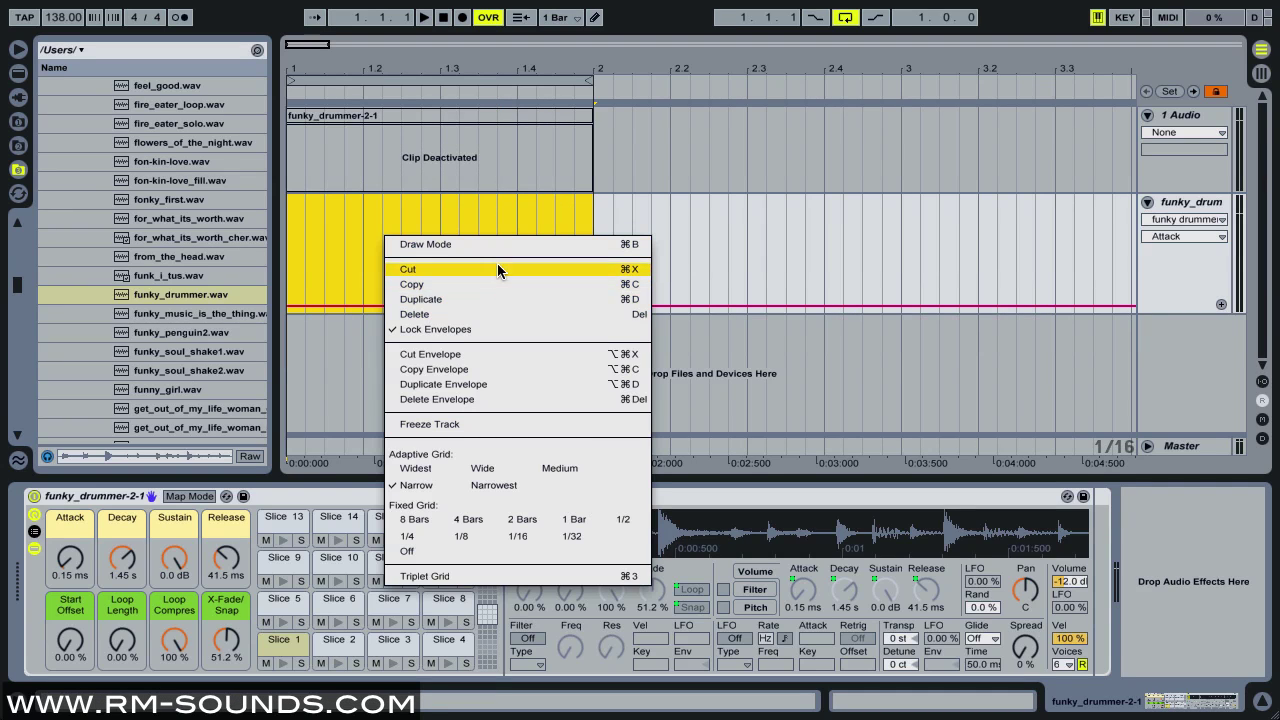
right_click(319, 233)
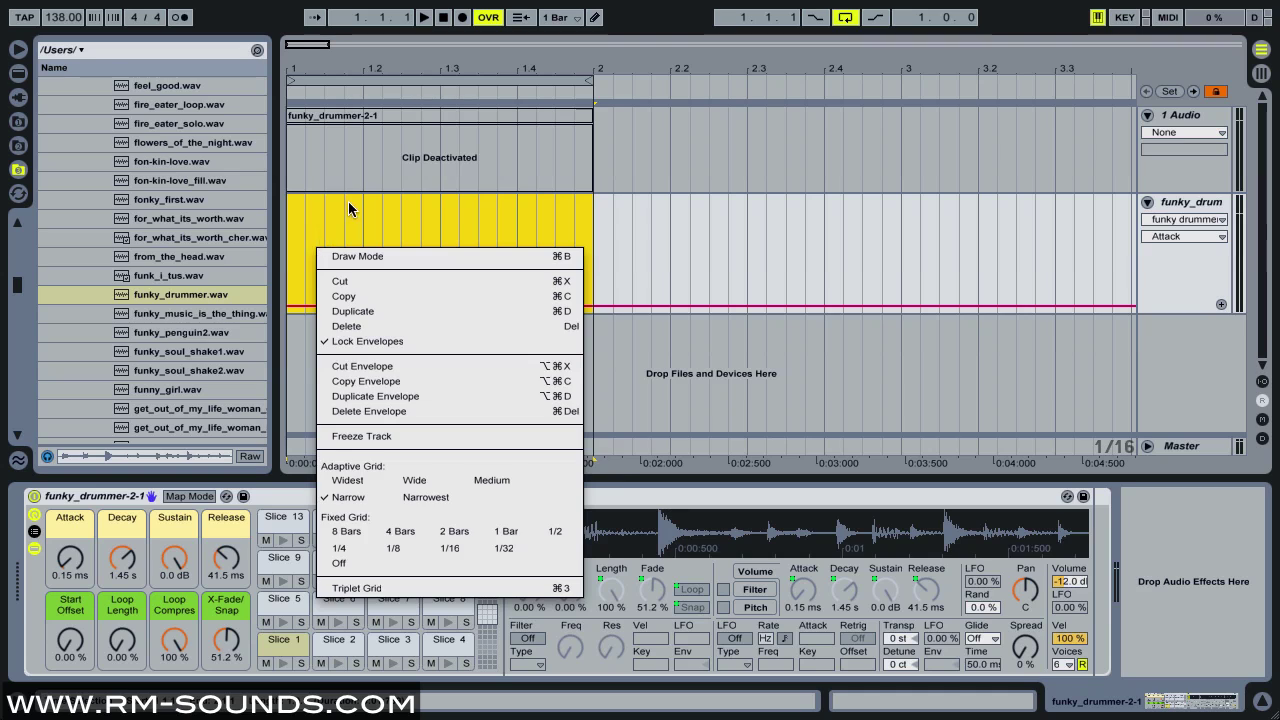
right_click(348, 202)
left_click(445, 298)
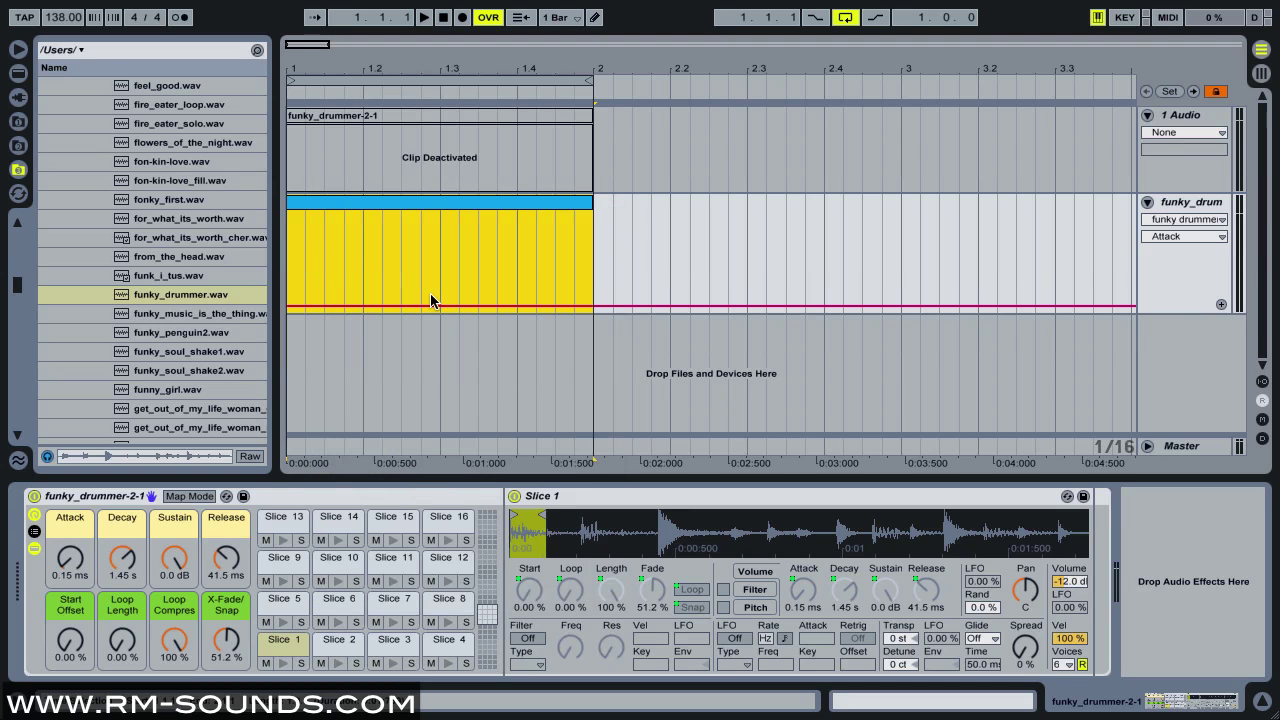
Step: Open the empty MIDI clip for note editing, with a 1/16 grid and draw mode enabled
double_click(378, 204)
scroll(321, 579, "down", 5)
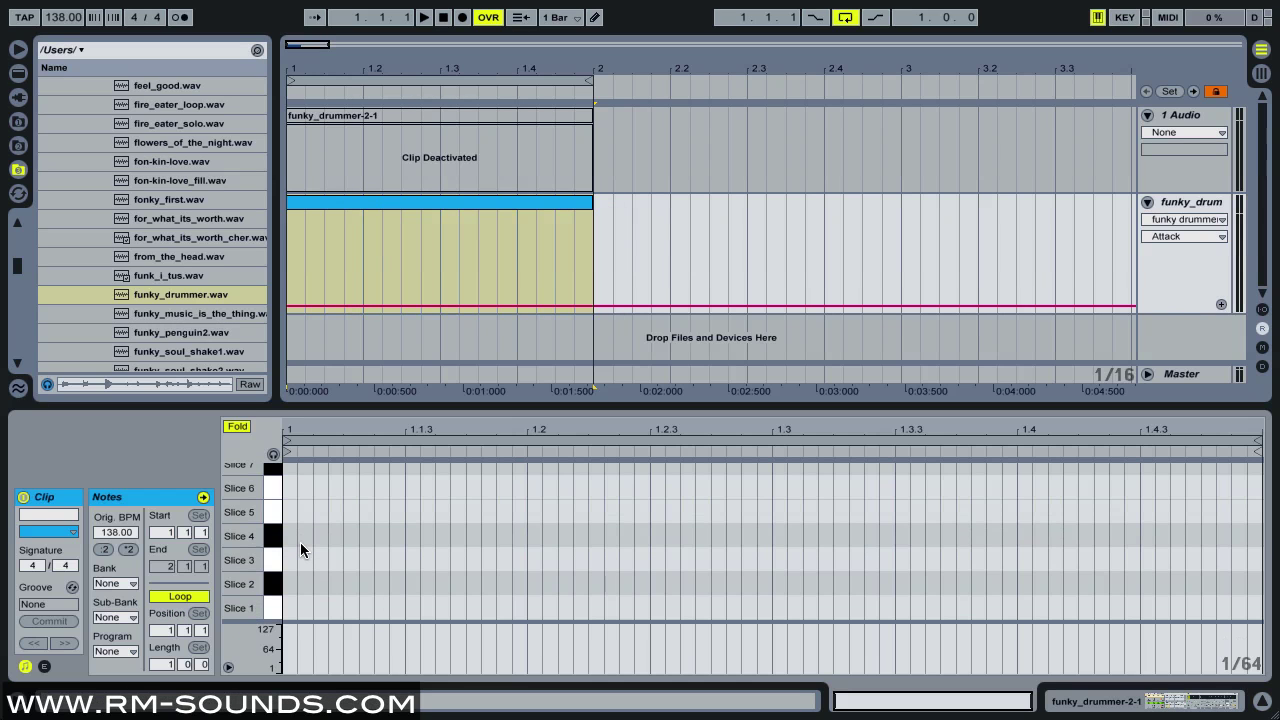
key("ctrl+2")
key("ctrl+2")
key("b")
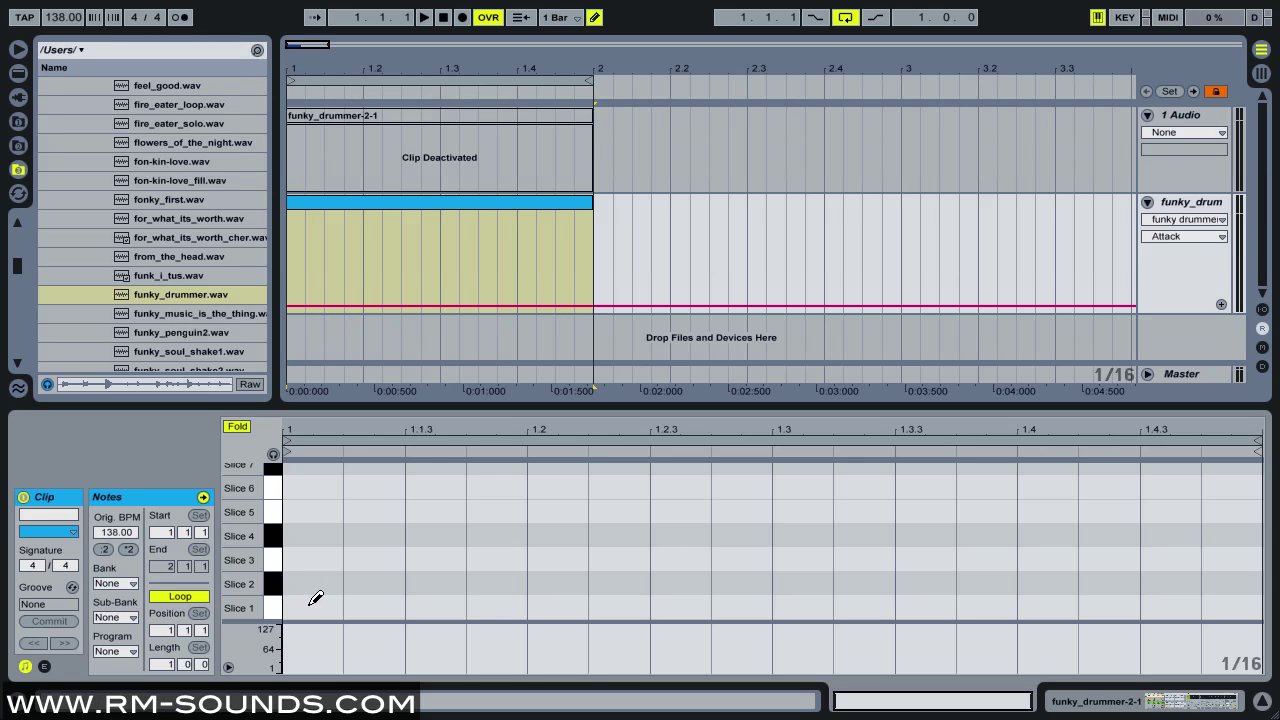
Step: Draw 1/16 notes for Slice 1 at 1, 1.1.3, 1.3 and 1.3.3 and for Slice 5 at 1.2 and 1.4, then audition the pattern
left_click(311, 606)
left_click(431, 605)
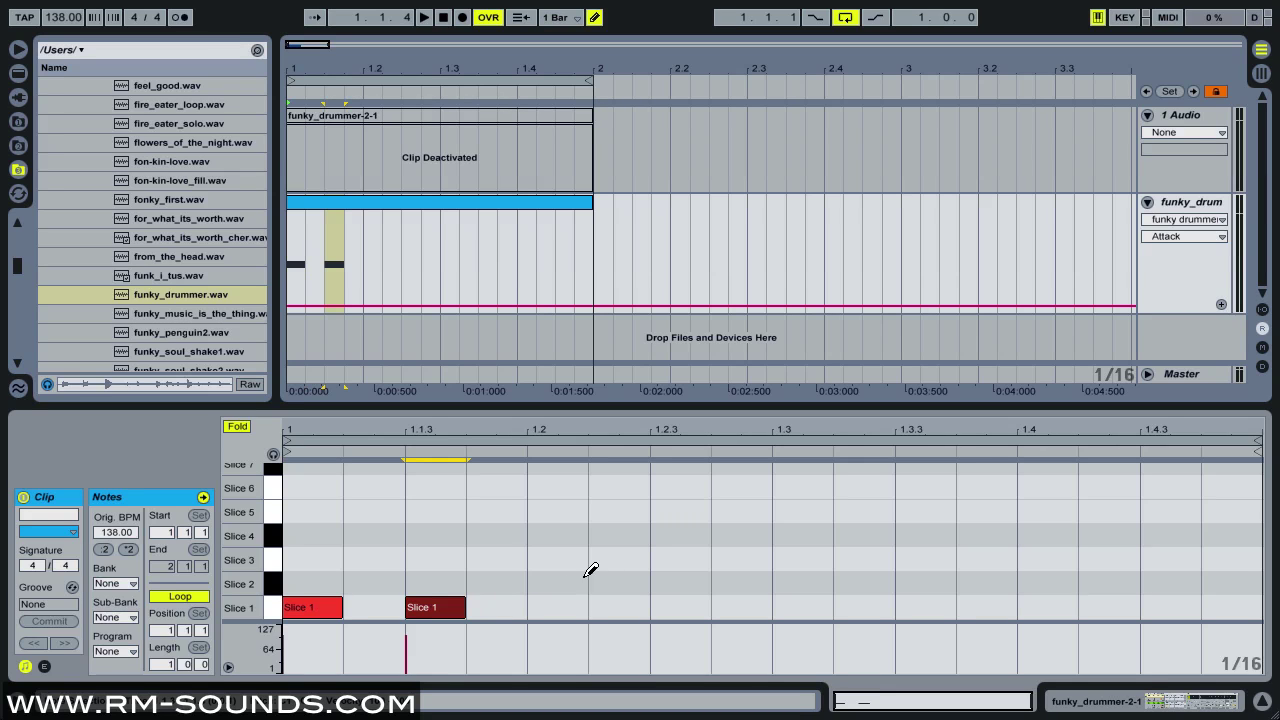
left_click(563, 510)
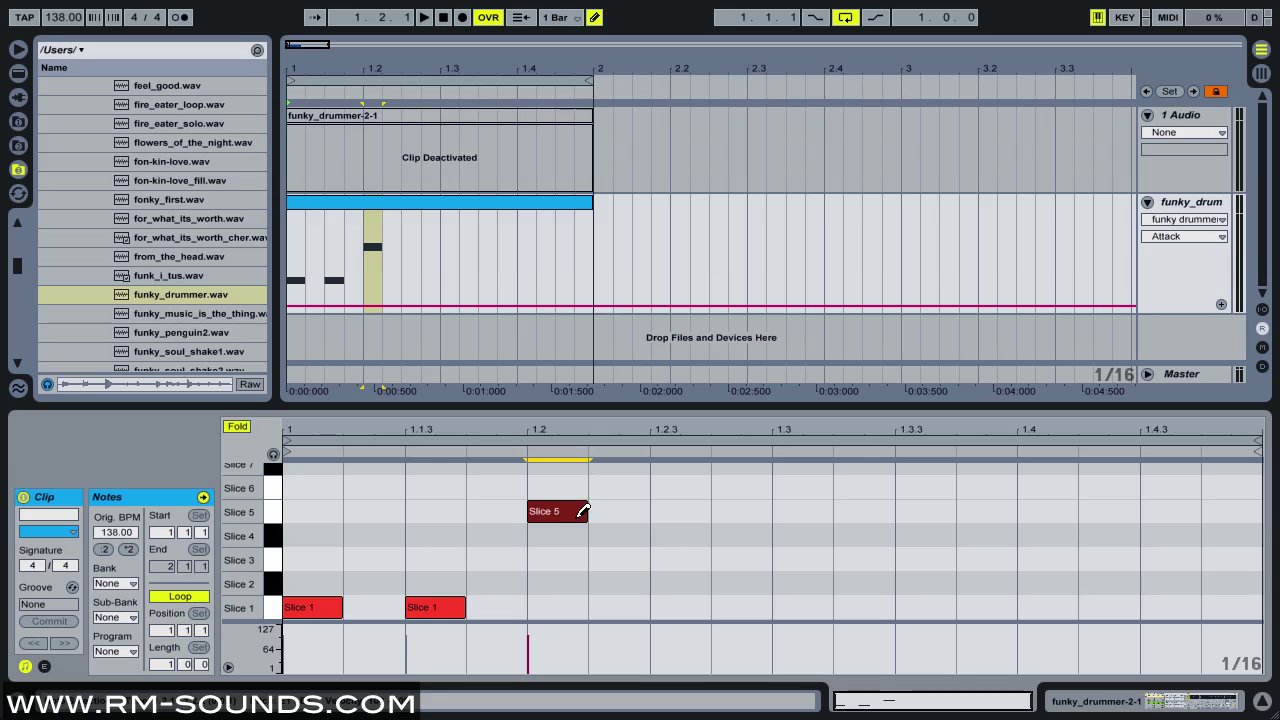
left_click(792, 606)
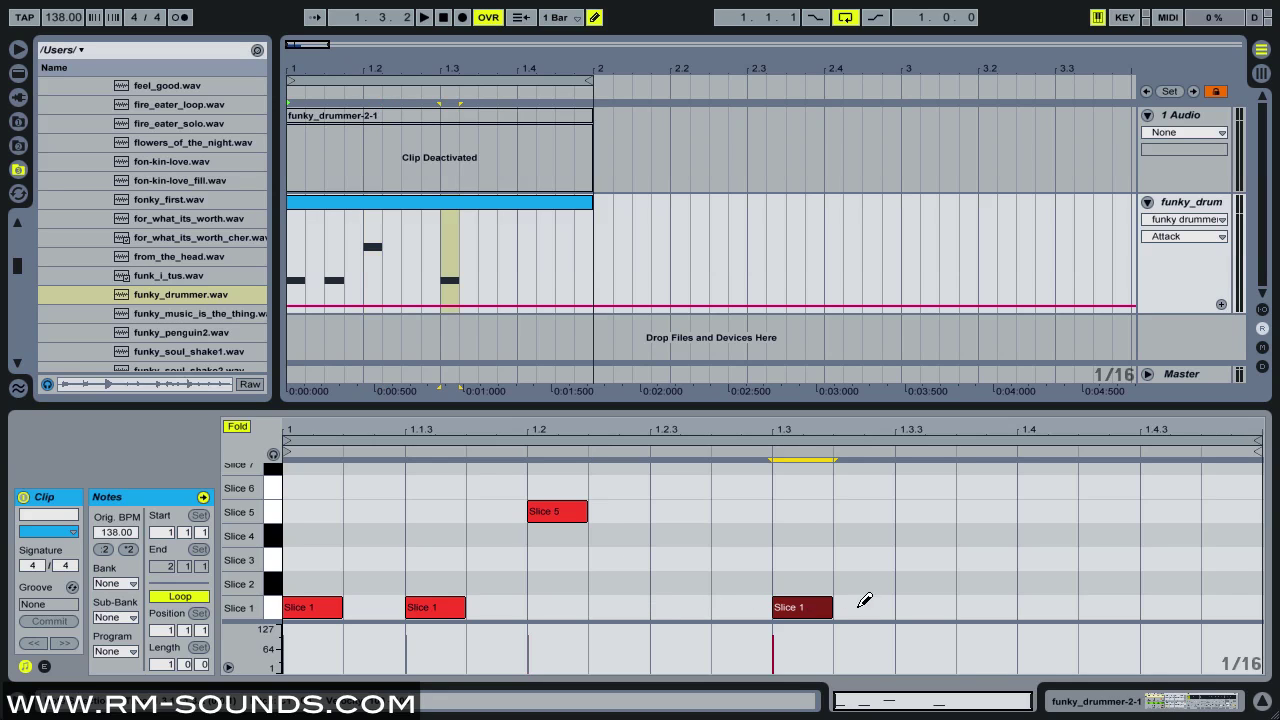
left_click(905, 604)
left_click(1056, 507)
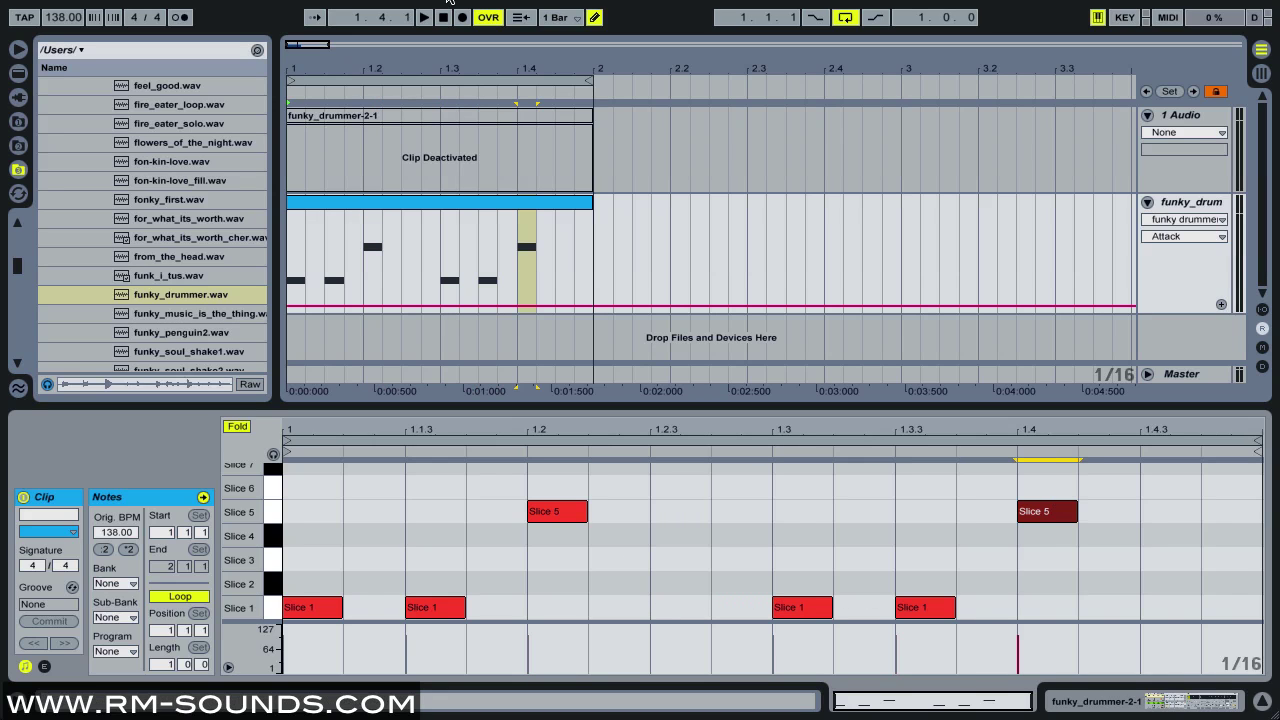
left_click(424, 17)
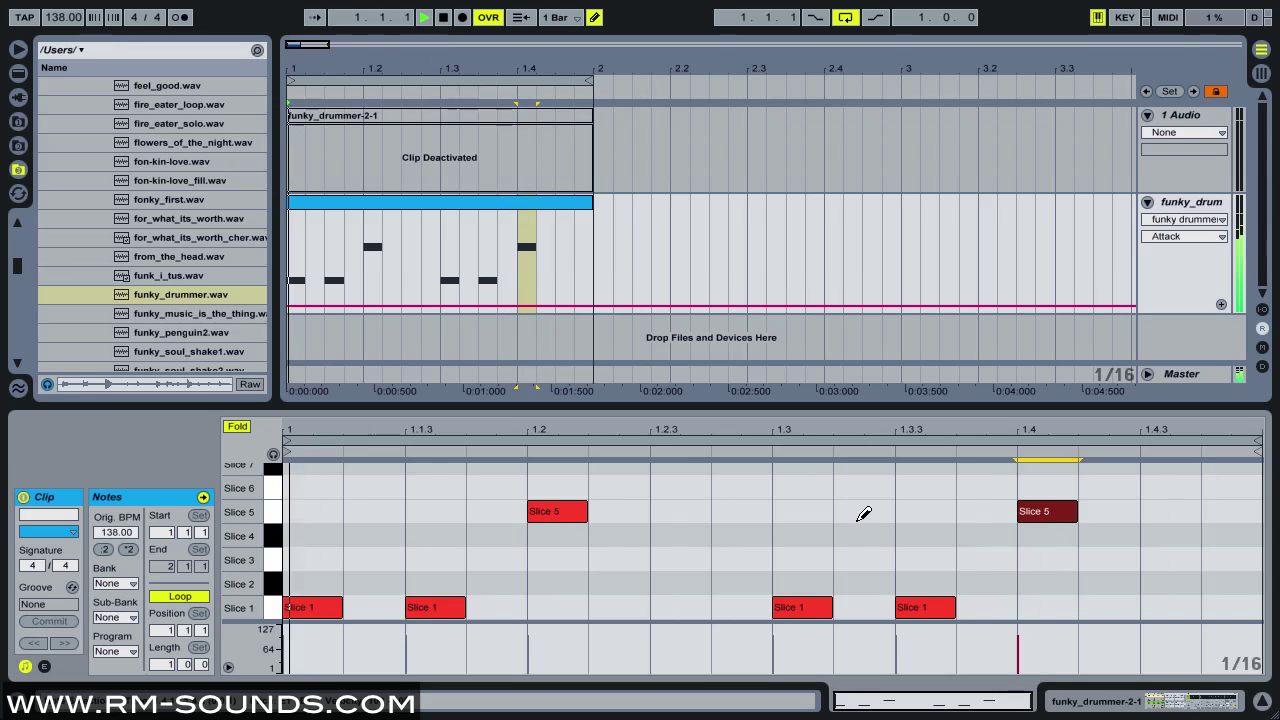
key("space")
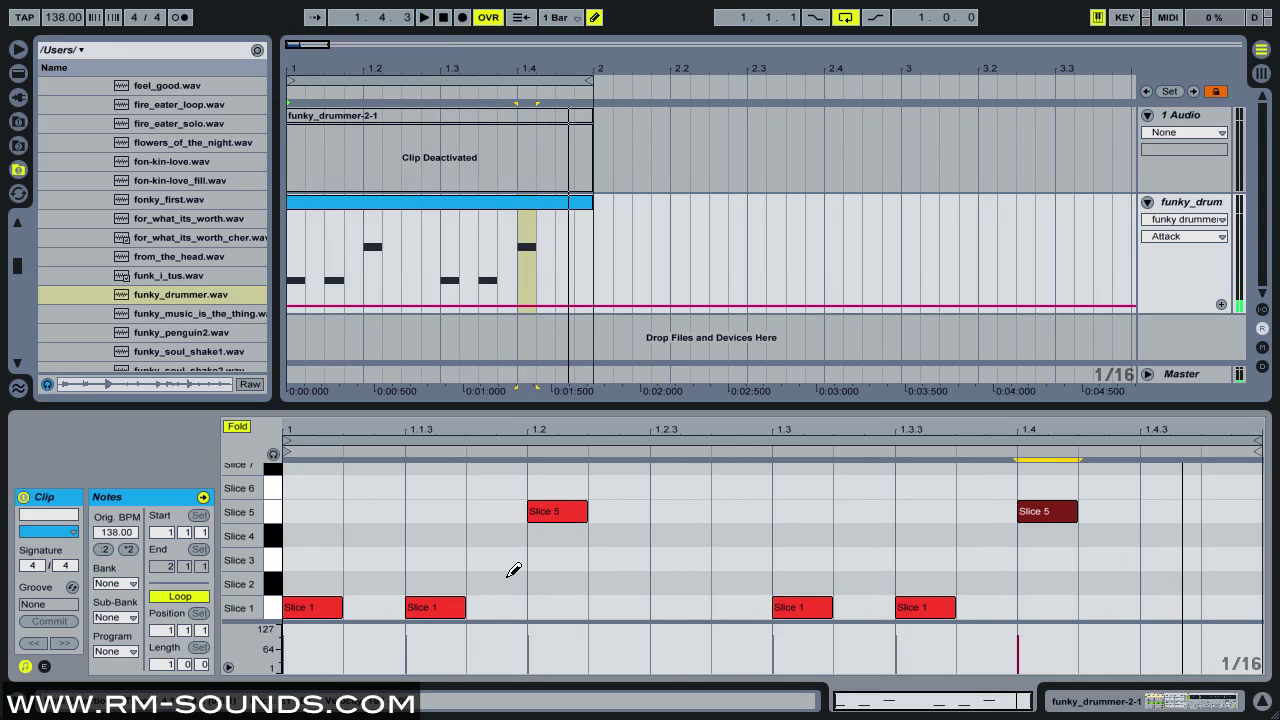
Step: Add a Slice 5 ghost note on the second sixteenth of beat 1 and lower its velocity to nearly minimum
left_click(370, 509)
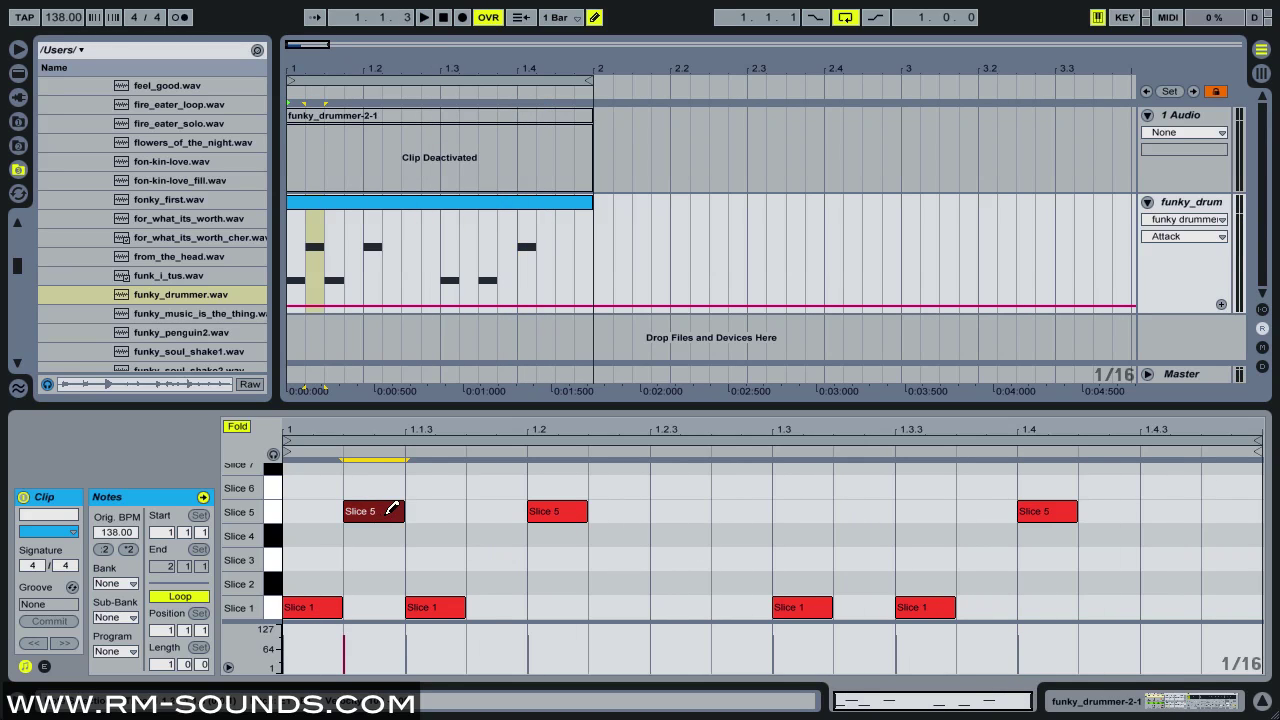
key("b")
key("0")
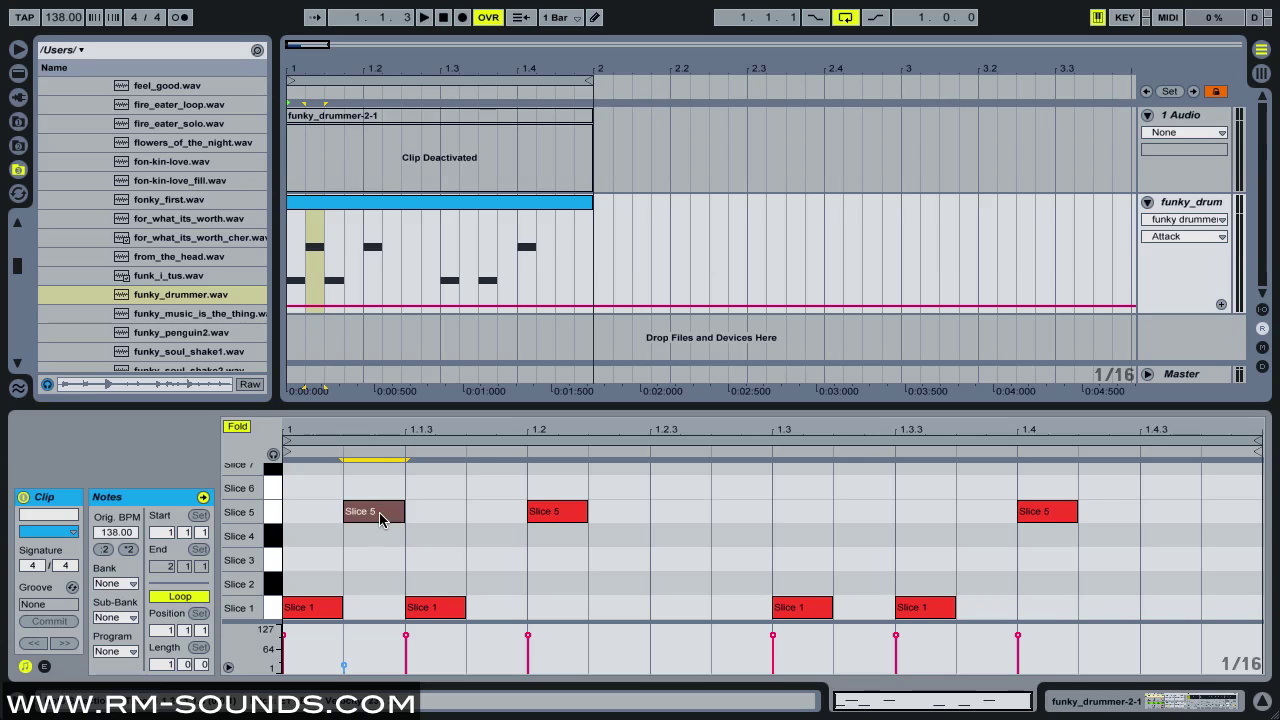
key("b")
Step: Draw low-velocity Slice 5 notes on the fourth sixteenths of beats 1, 3 and 4 and at 1.3.2, leaving 1.4.3 empty
left_click(488, 508)
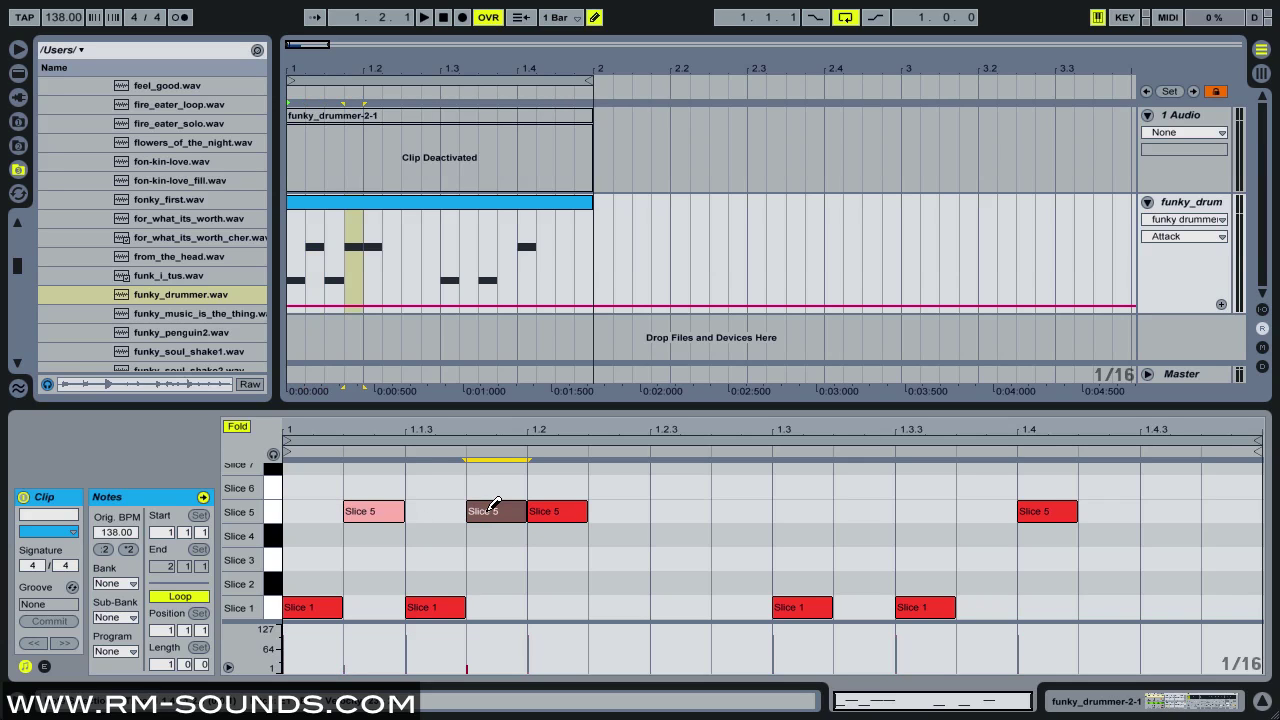
left_click(882, 512)
left_click(978, 511)
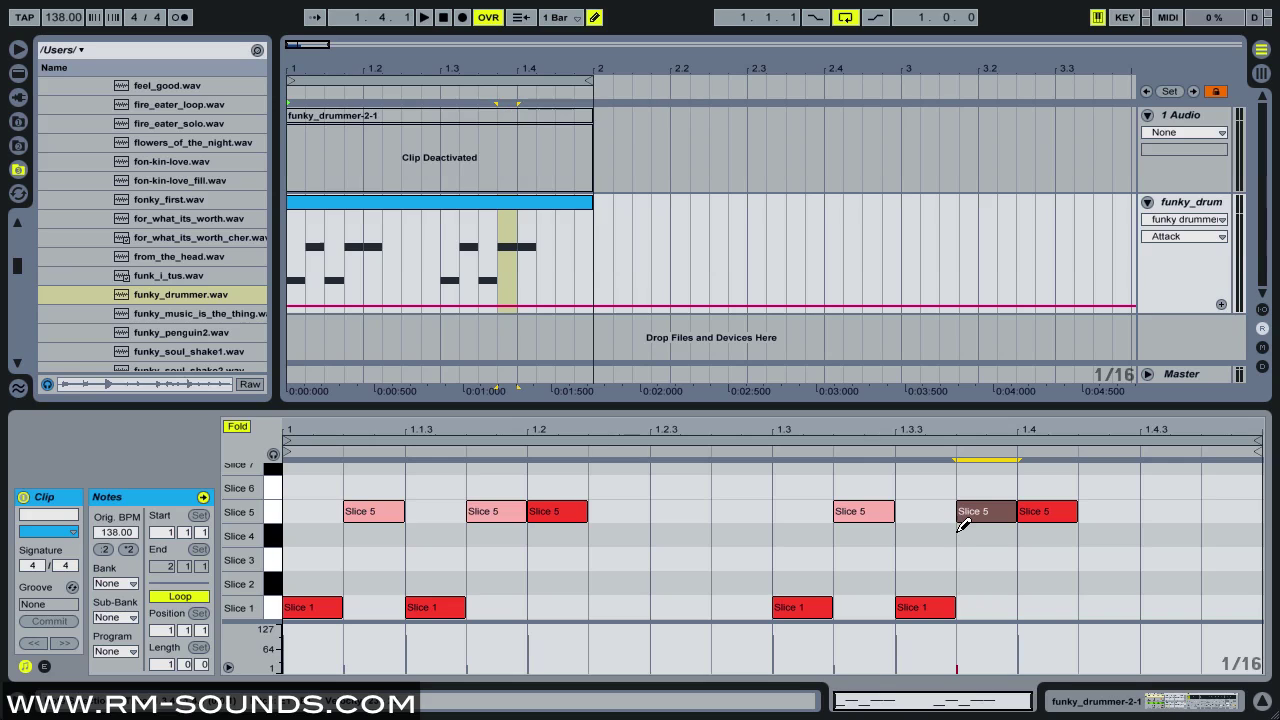
left_click(1168, 511)
left_click(1222, 511)
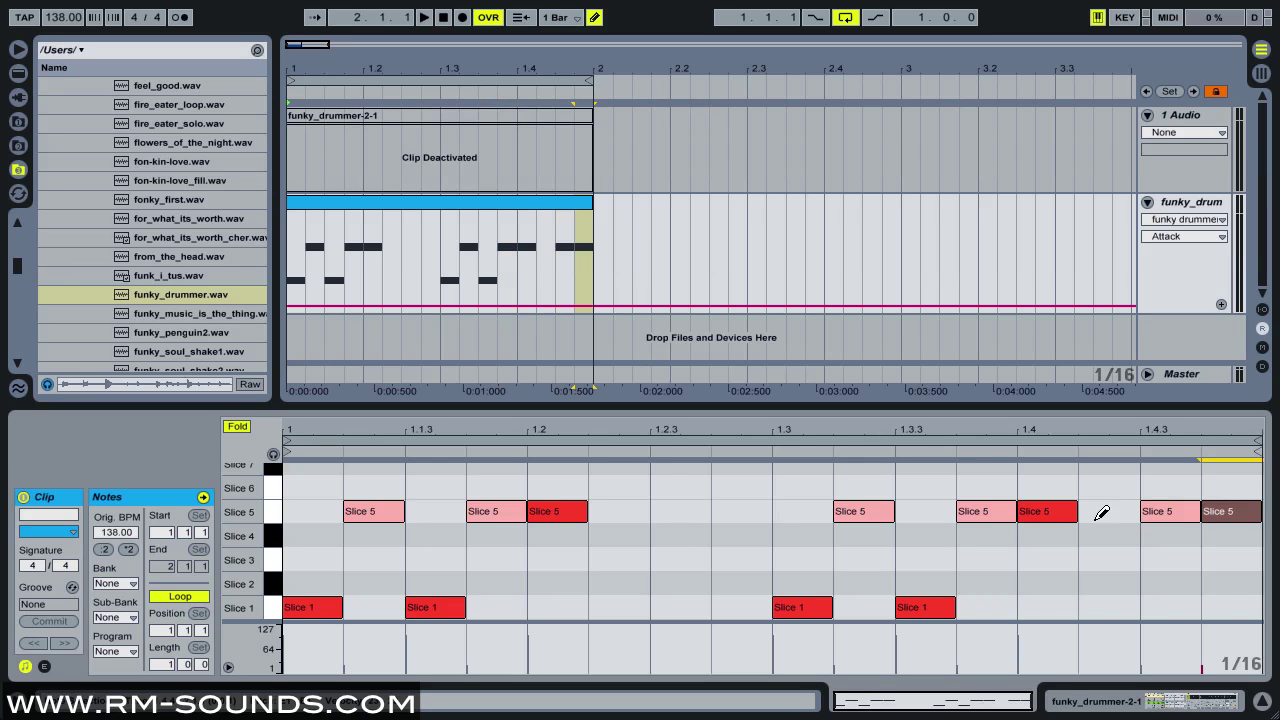
left_click(1176, 507)
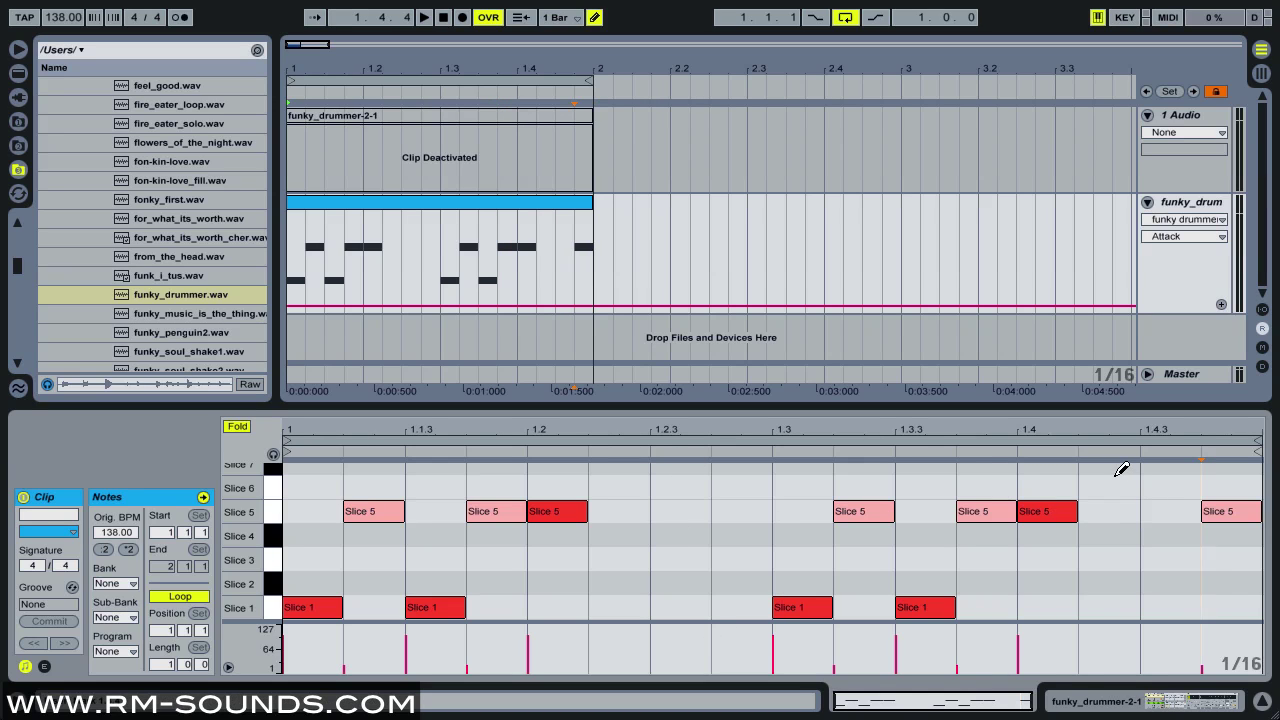
Step: Draw medium-velocity 1/16 Slice 7 notes at 1.4.2 and 1.2.3 and a low-velocity Slice 6 note at 1.2.4, then play the pattern
left_click(1116, 466)
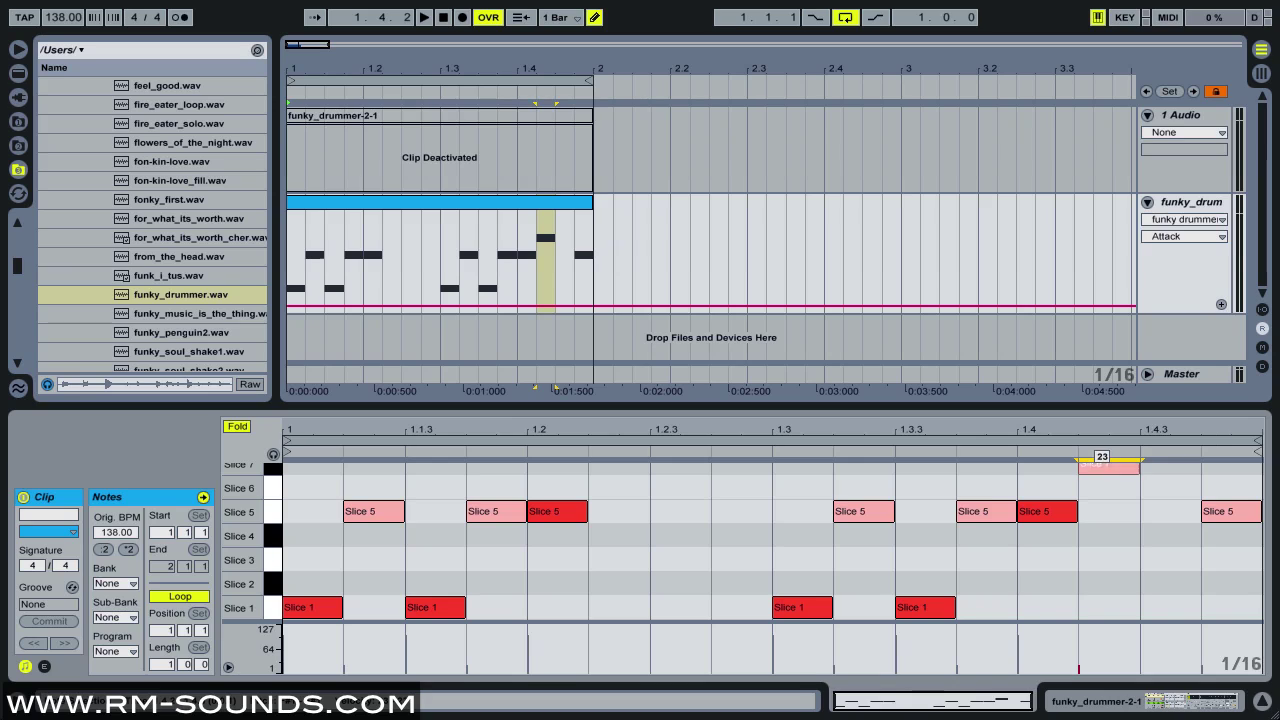
left_click(676, 468)
left_click(740, 487)
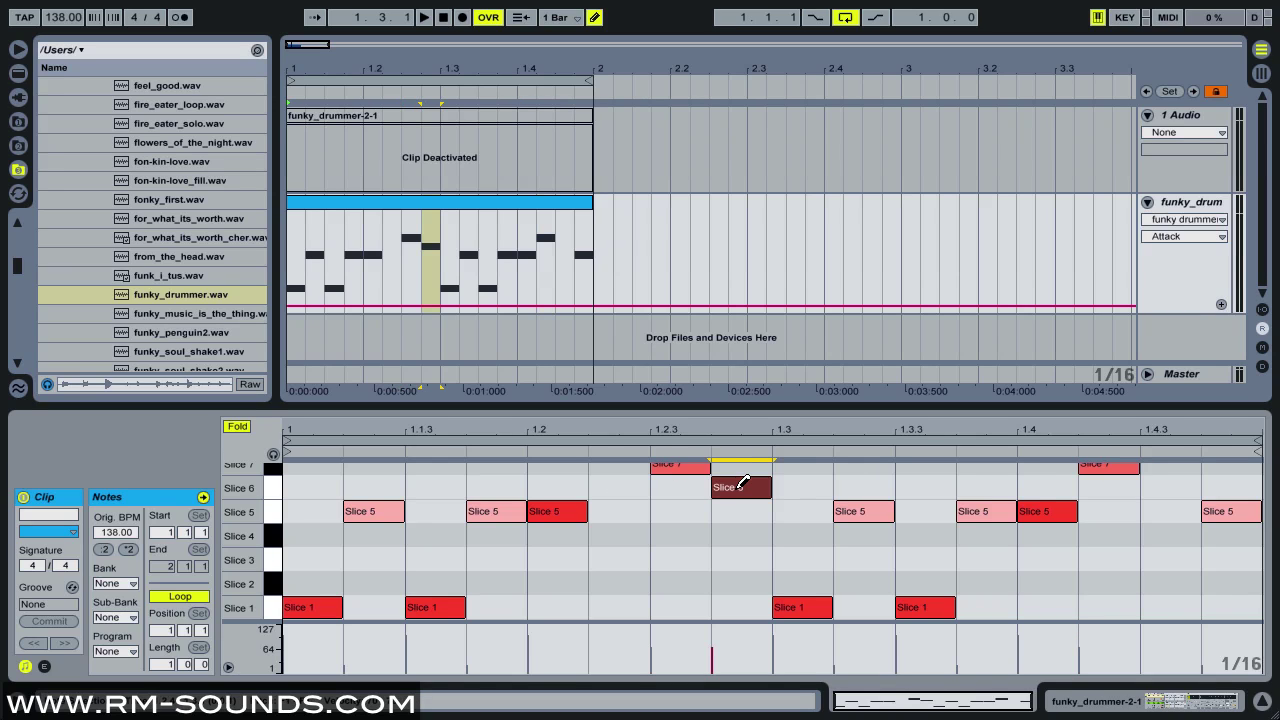
key("space")
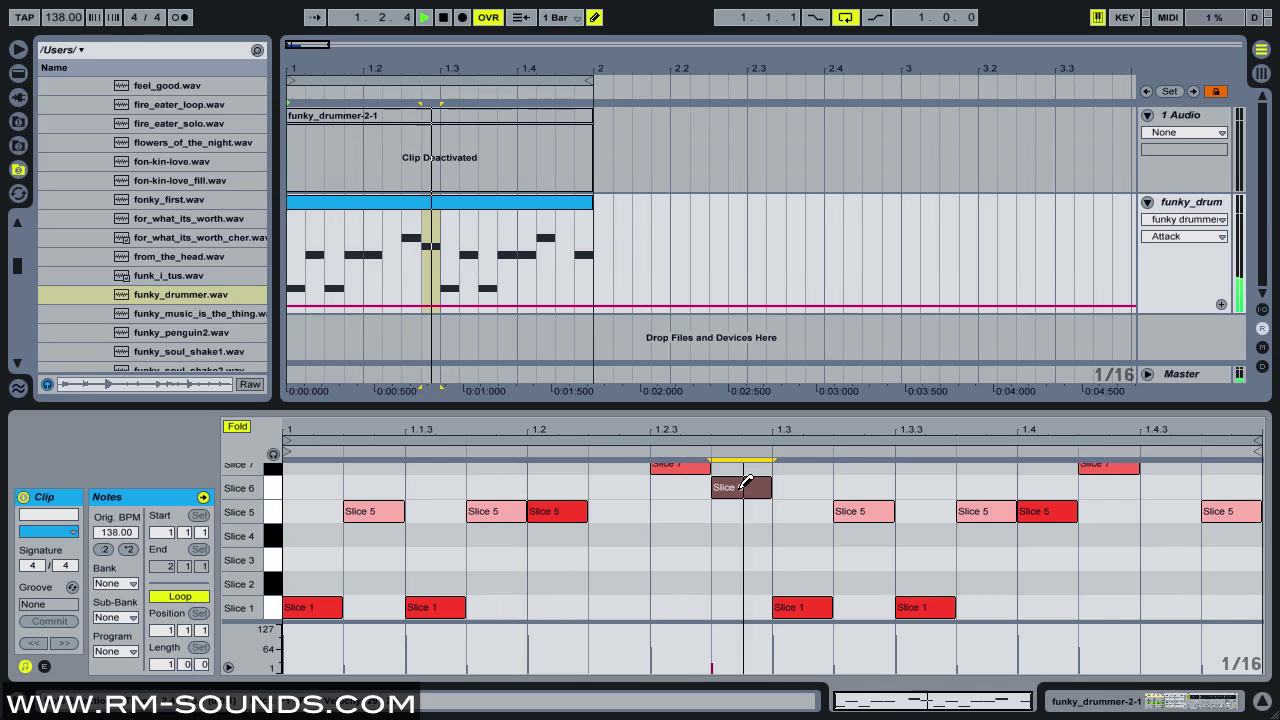
Step: Raise the velocity of the Slice 5 ghost notes at 1.1.2 and 1.1.4 to about the middle of the range, then stop playback
left_click(377, 511)
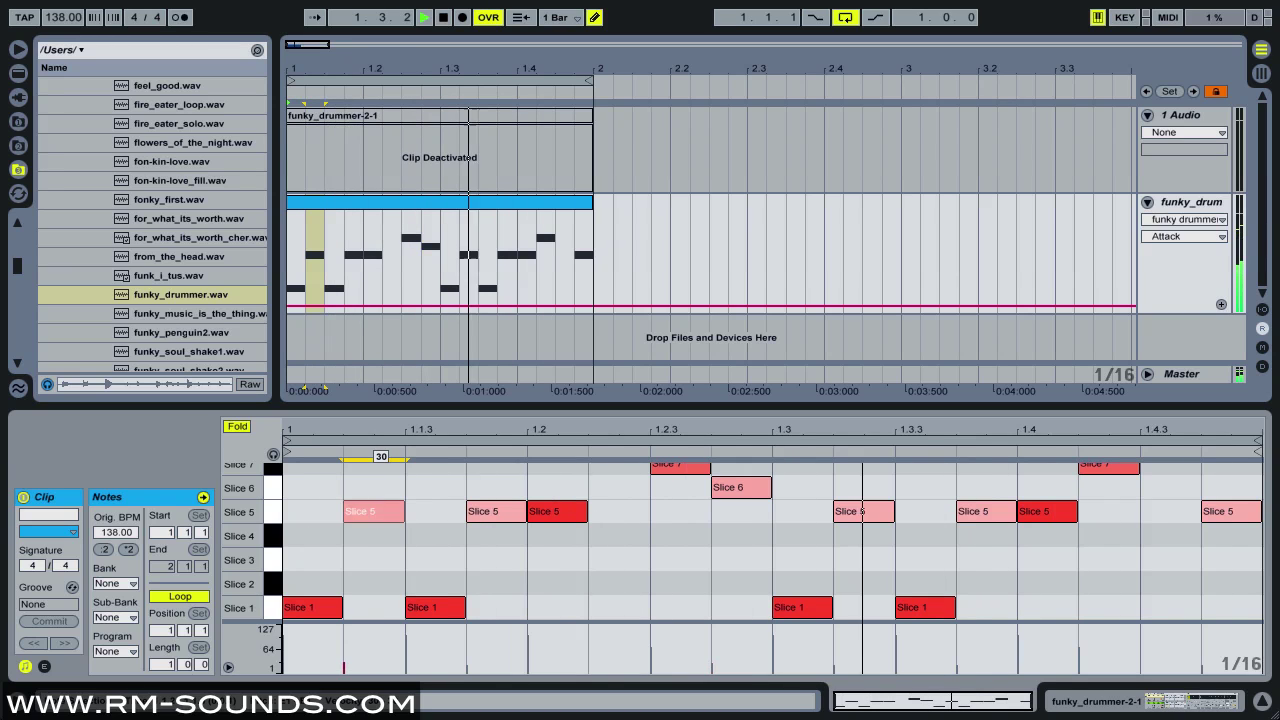
left_click(491, 510)
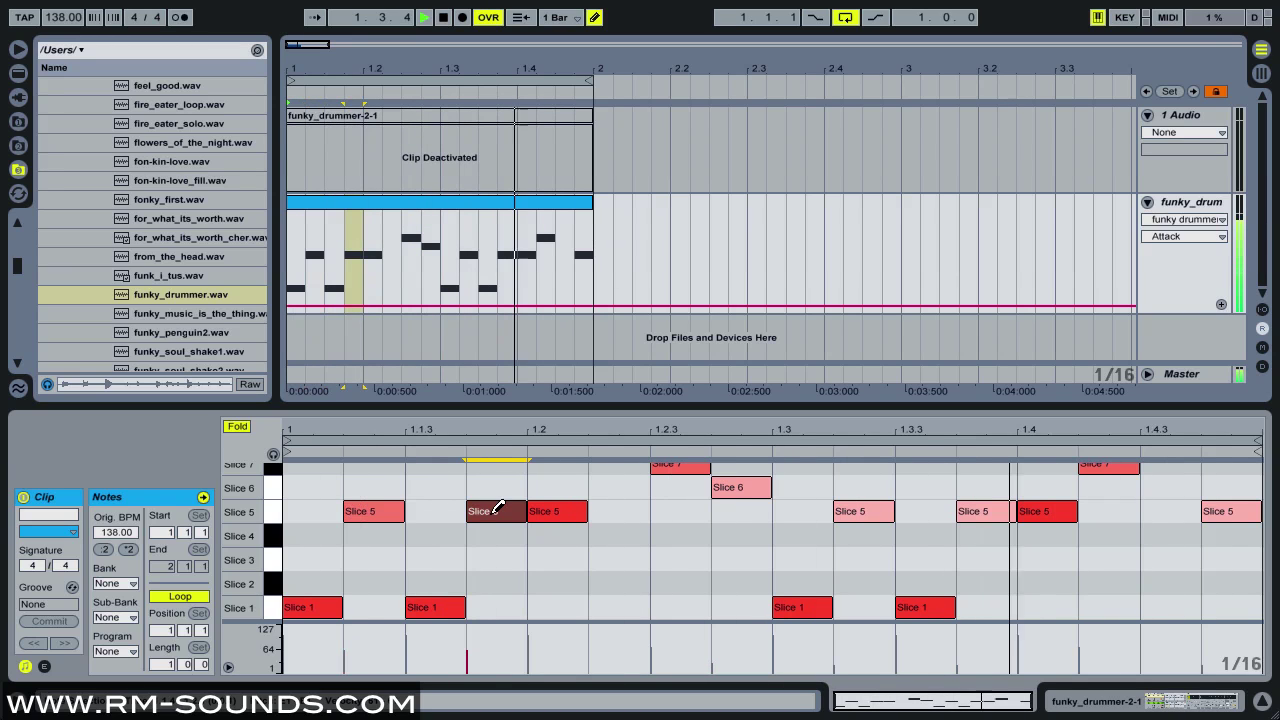
key("space")
Step: Show the funky_drummer track's drum rack and lower its Release macro to 1.00 ms
left_click(1199, 203)
double_click(1199, 203)
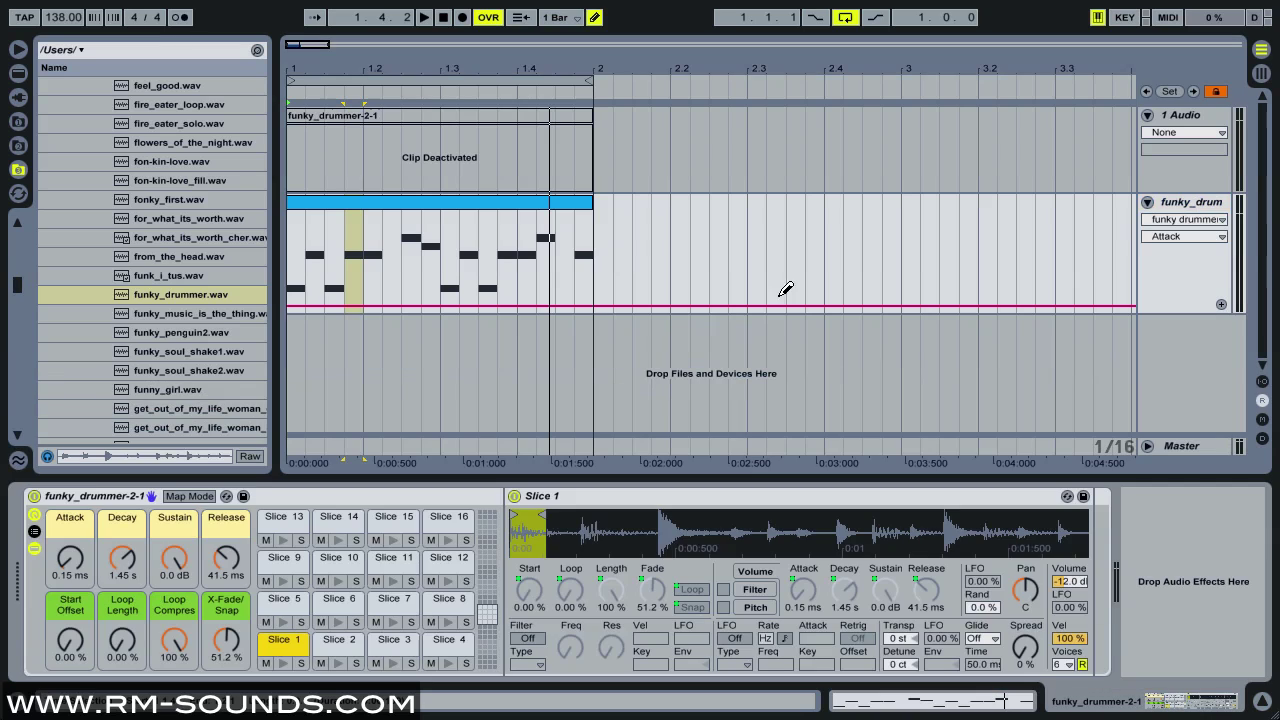
mouse_move(222, 563)
left_mouse_down()
mouse_move(196, 553)
mouse_move(222, 572)
left_mouse_up()
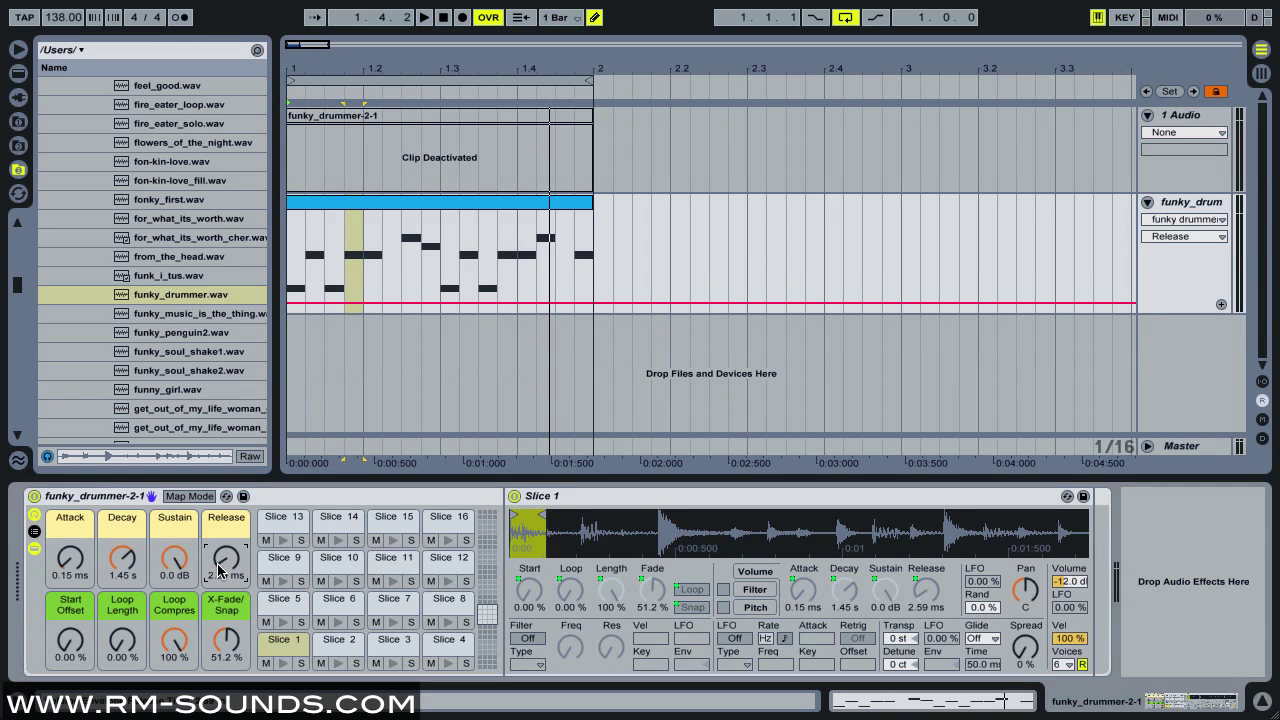
left_click(1218, 210)
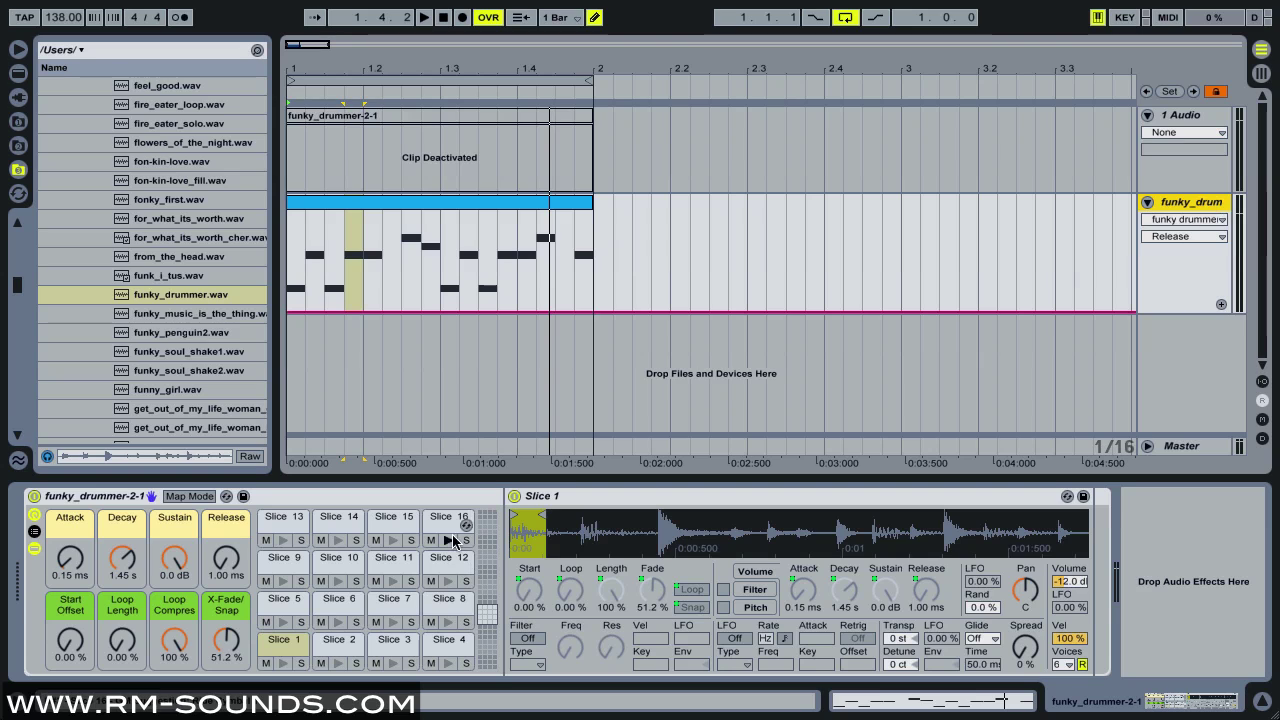
Step: Shorten the five Slice 5 ghost notes, the Slice 6 note at 1.2.4 and the Slice 7 note at 1.2.3 to about half length, auditioning the pattern
double_click(365, 201)
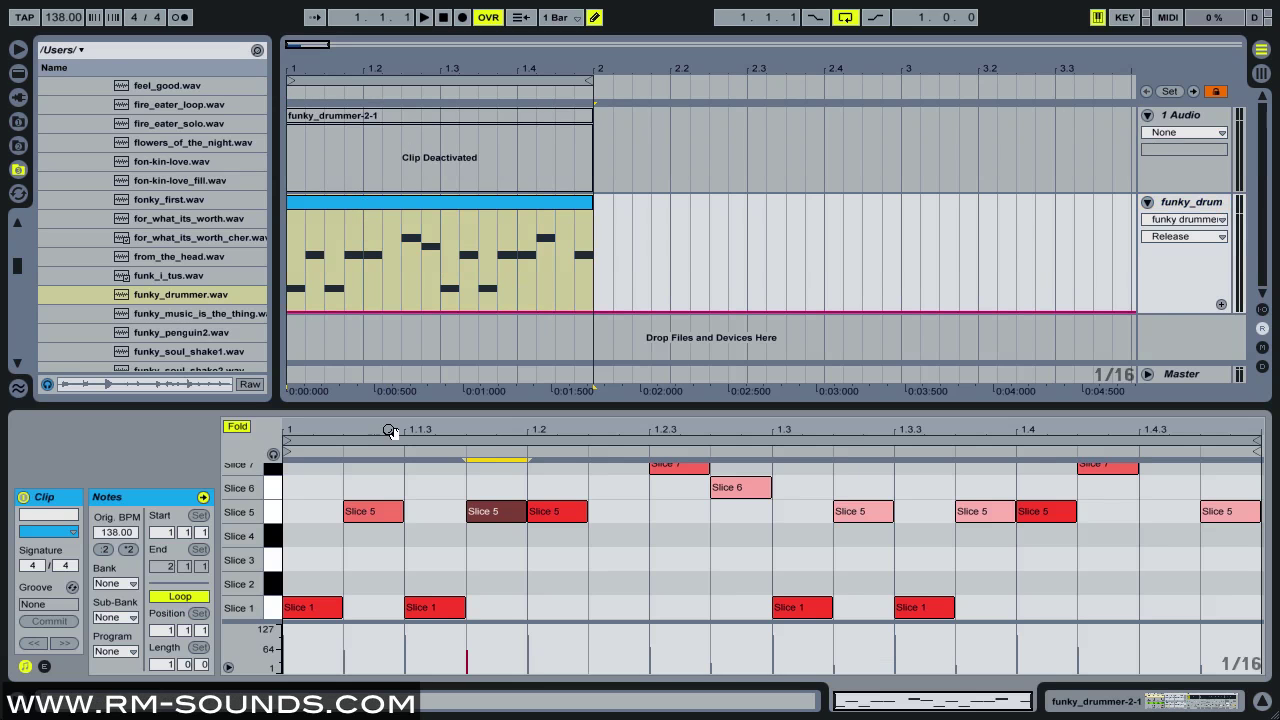
left_click(402, 511)
left_click_drag(402, 511, 374, 511)
left_click_drag(522, 511, 494, 511)
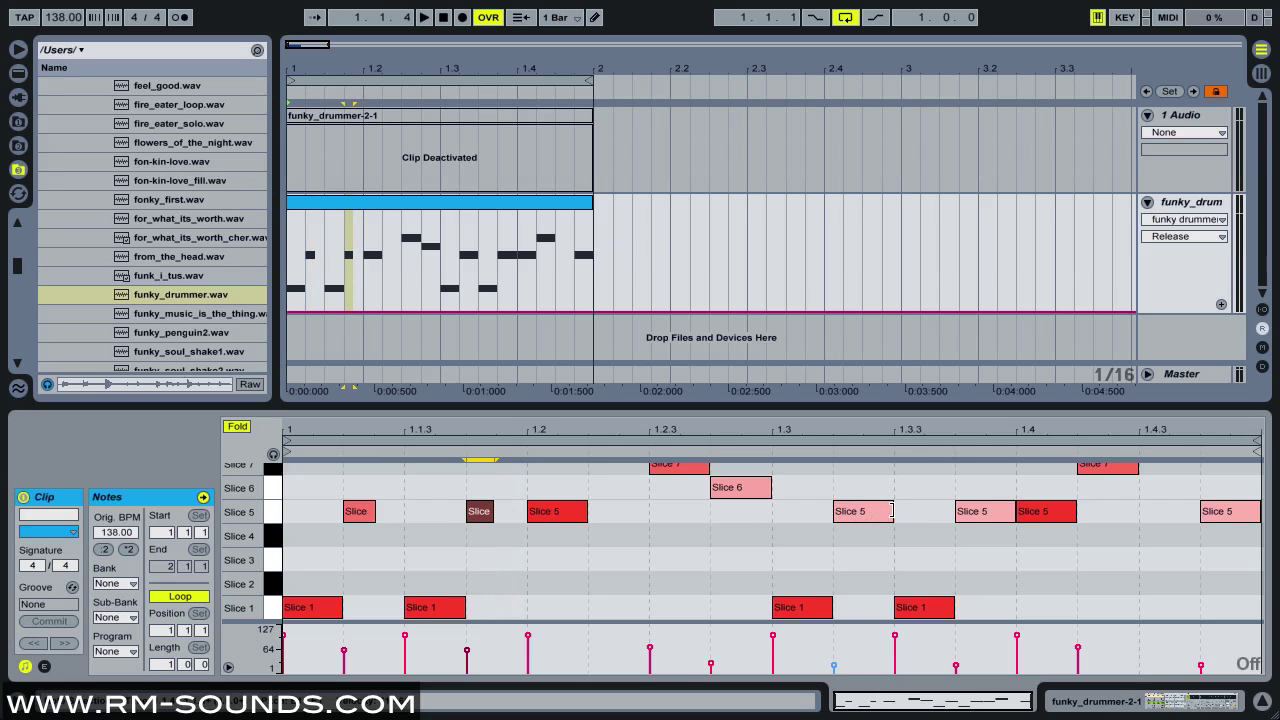
left_click_drag(890, 511, 858, 511)
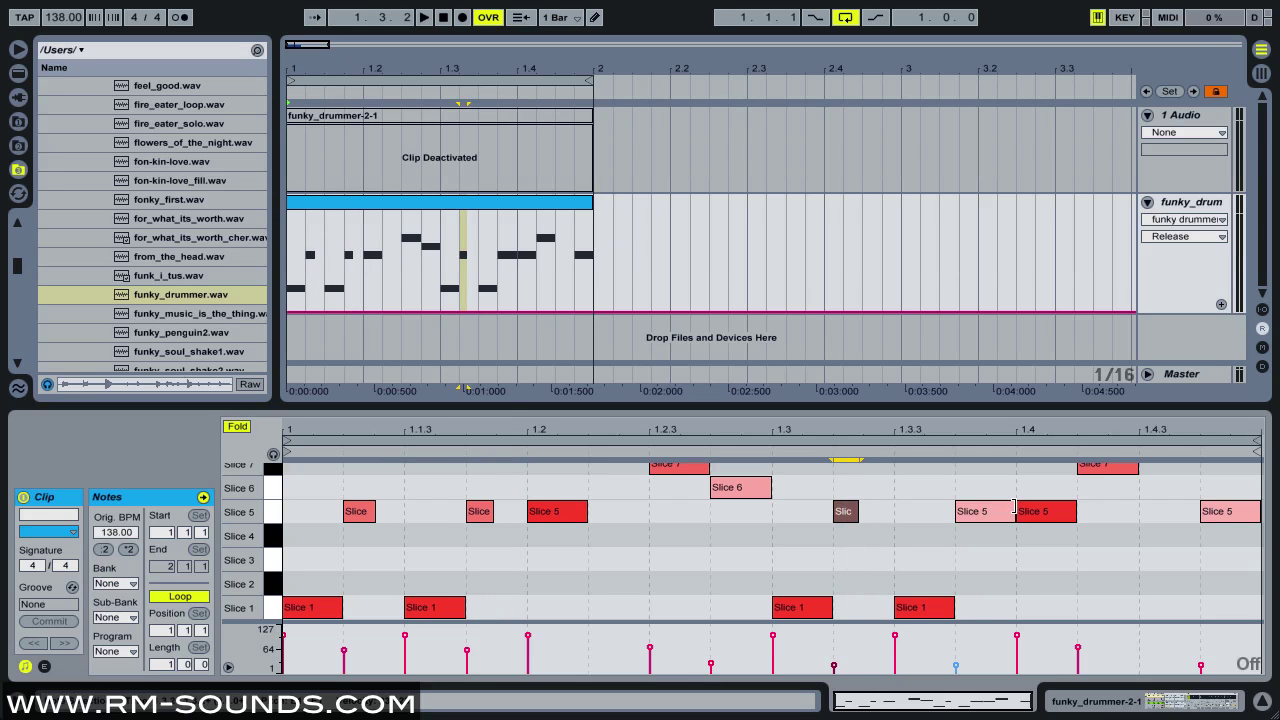
left_click_drag(1014, 507, 984, 511)
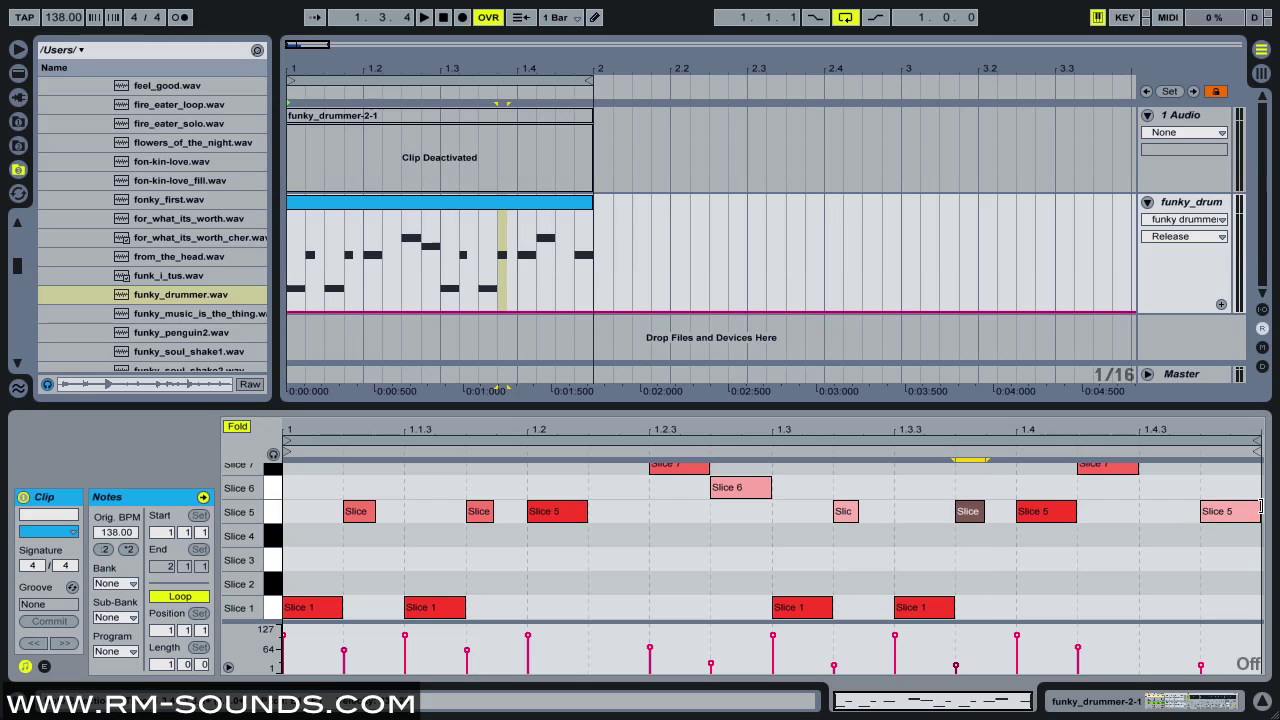
left_click_drag(1260, 507, 1222, 511)
key("space")
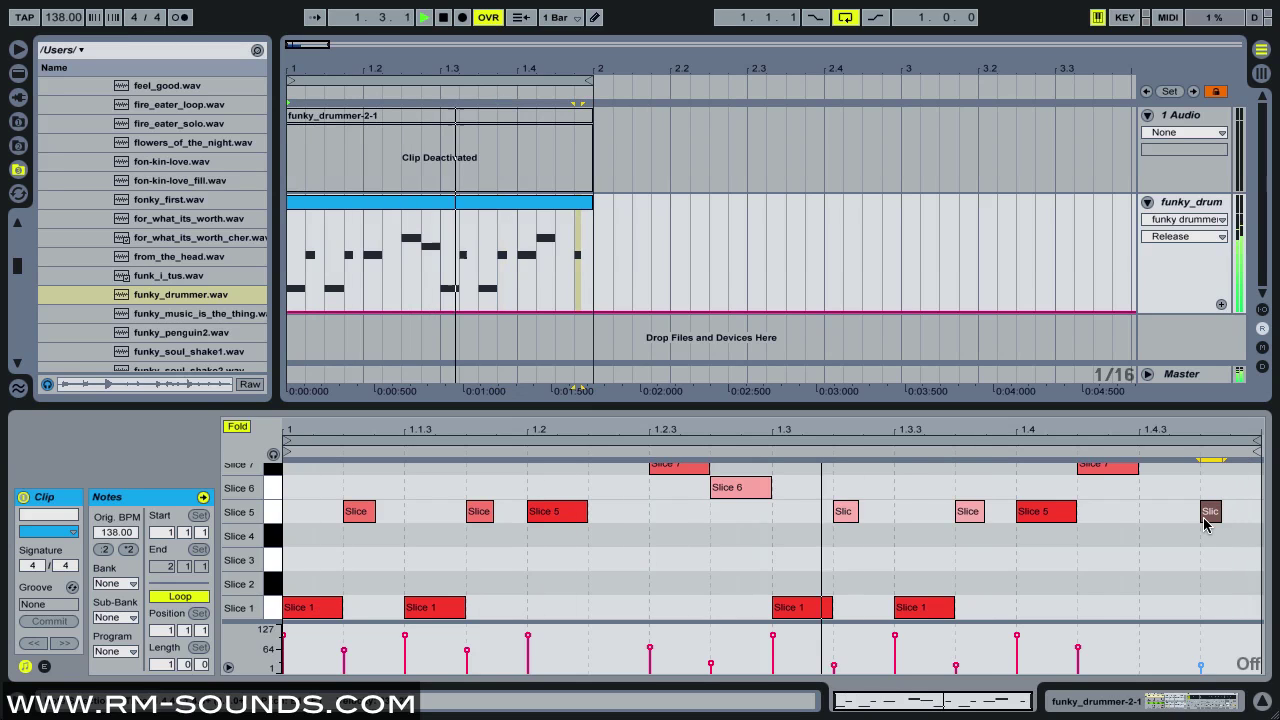
left_click(768, 487)
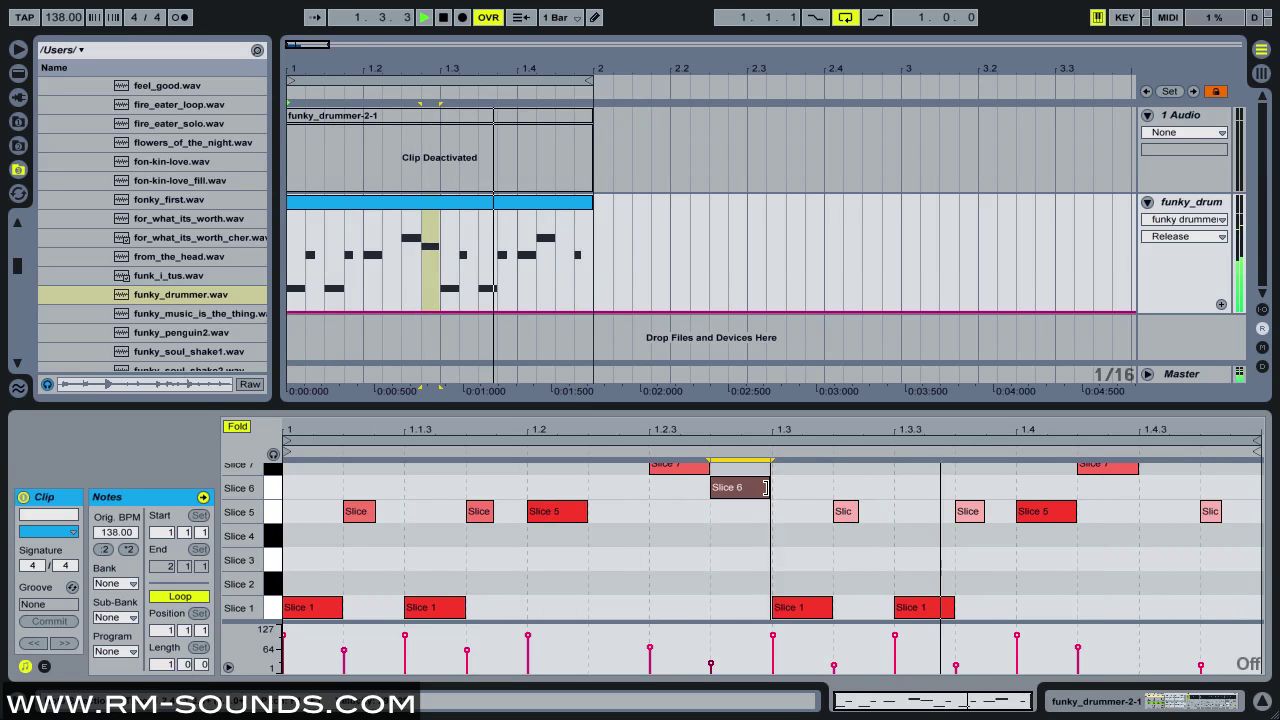
left_click_drag(766, 487, 677, 468)
Step: Narrow the grid to 1/64 and replace the Slice 5 note at 1.4.4 with a roll of four 1/64 notes
key("b")
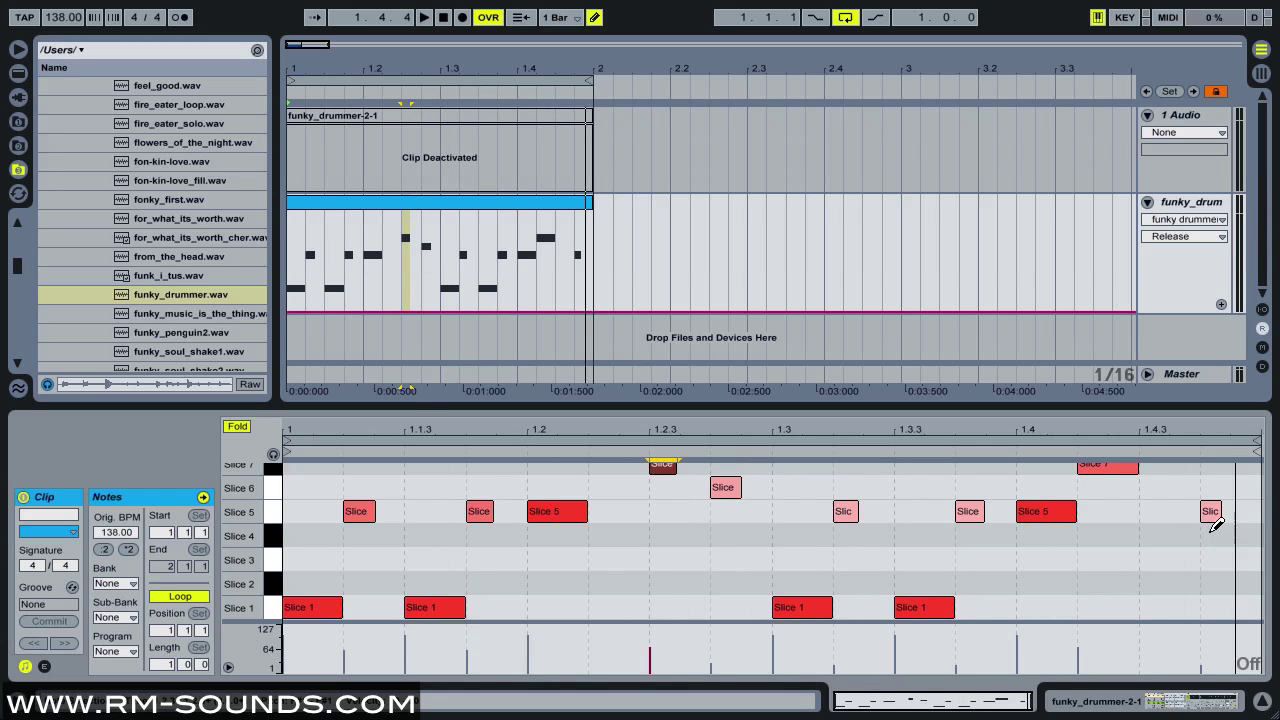
key("ctrl+1")
key("ctrl+1")
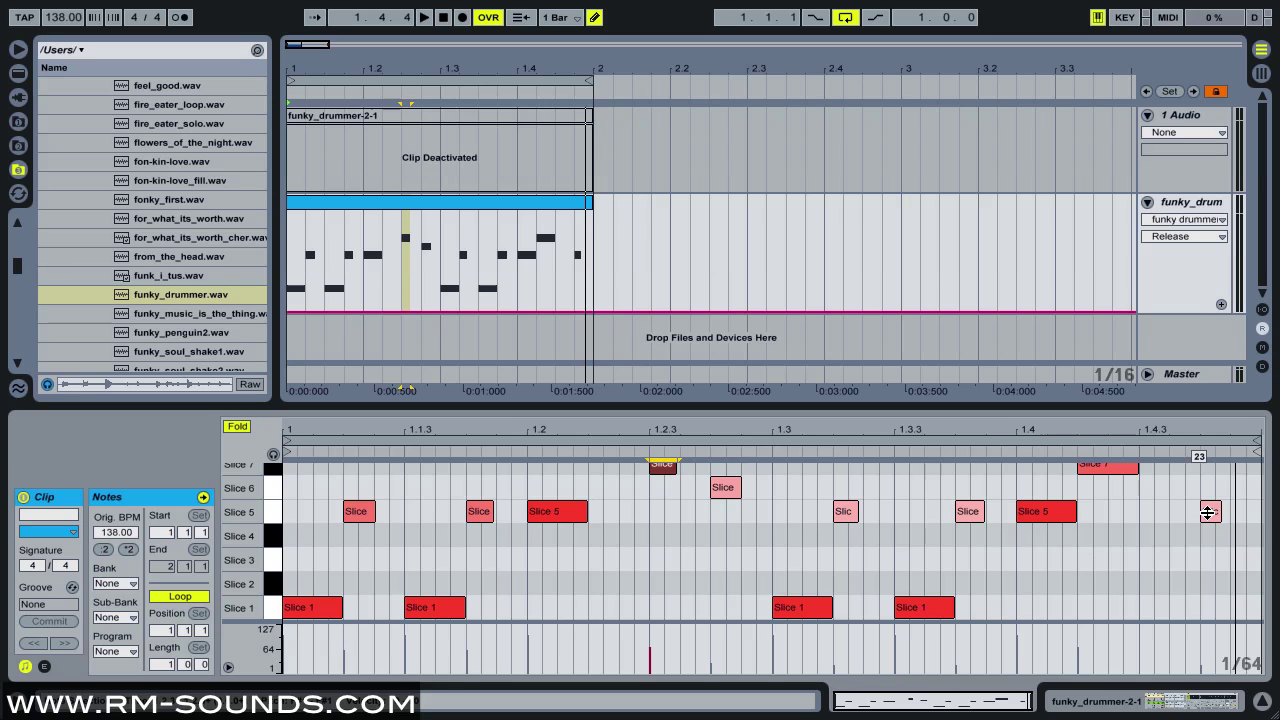
left_click(1208, 513)
left_click_drag(1208, 513, 1256, 514)
Step: Ramp the velocities of the four 1/64 Slice 5 notes upward from low to high, then audition the loop
key("b")
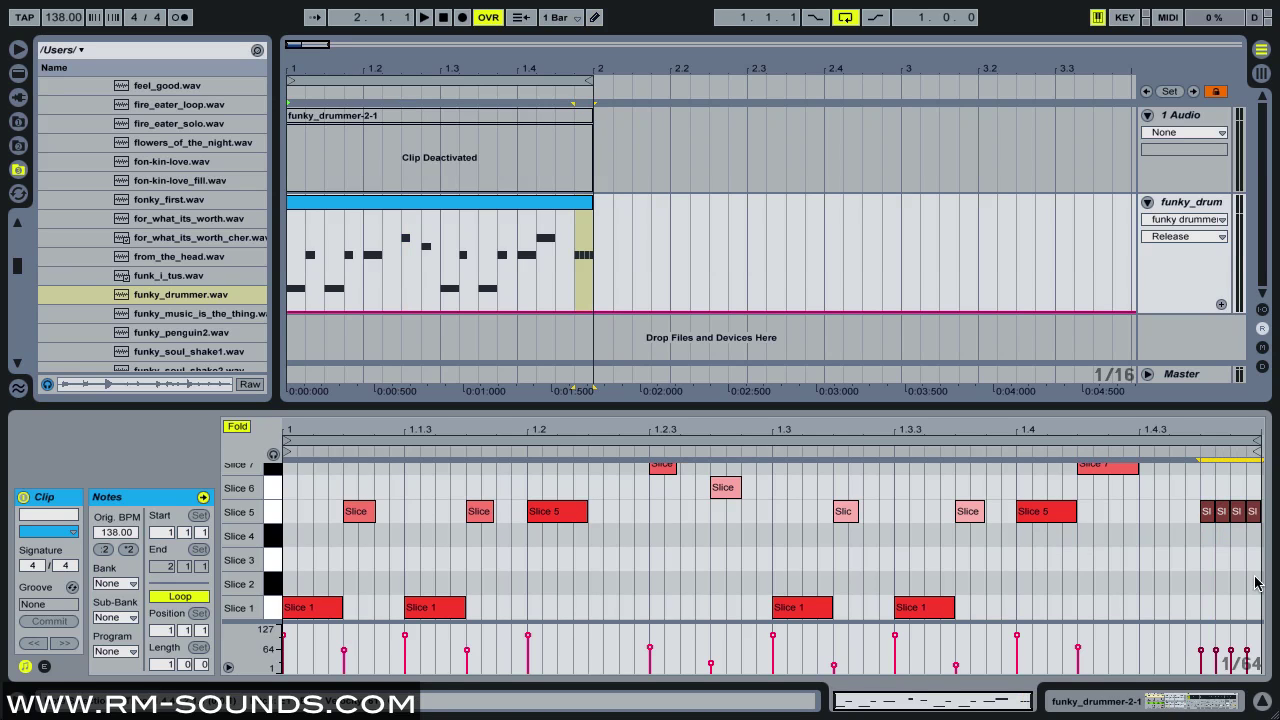
left_click_drag(1257, 648, 1252, 645)
key("space")
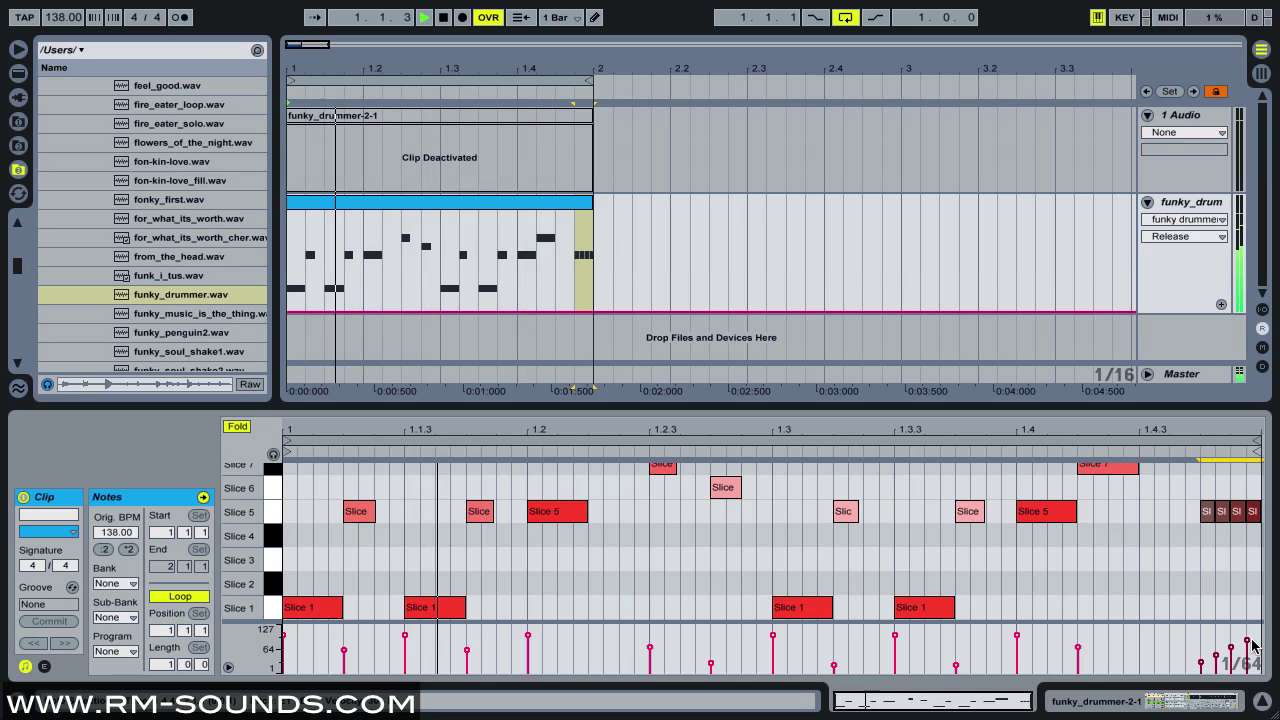
key("space")
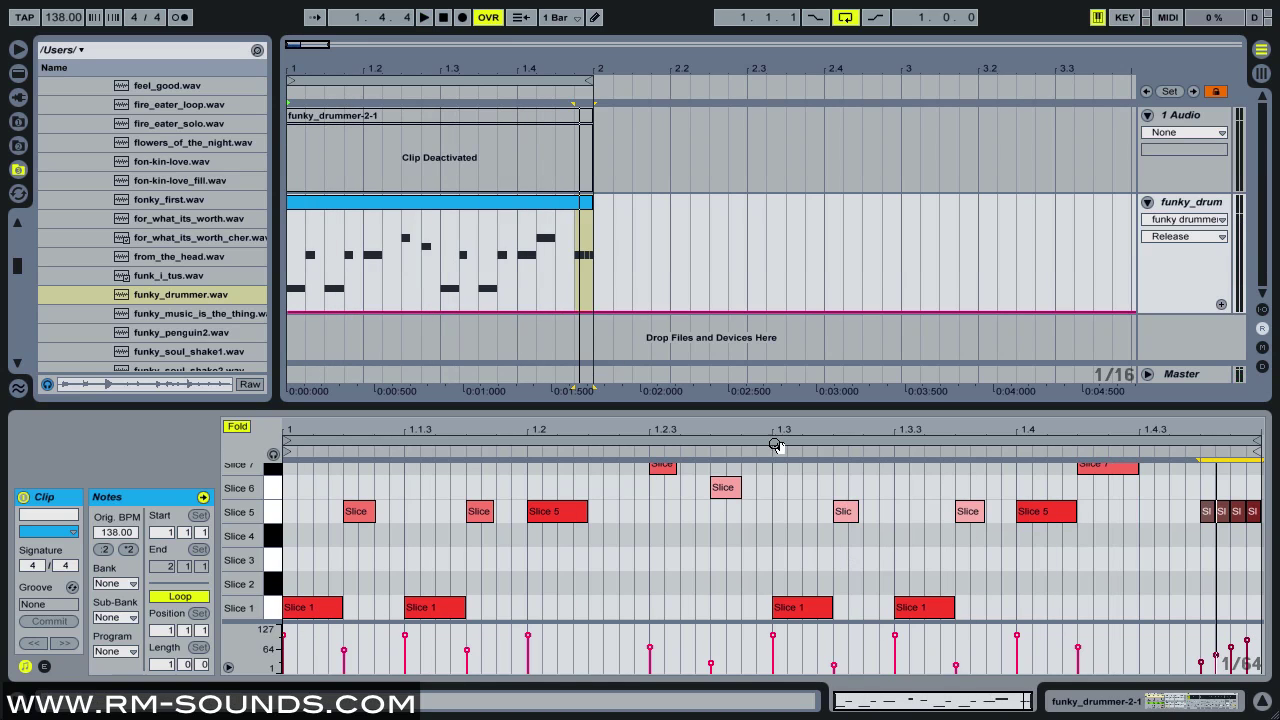
Step: Hide the clip detail view and select the whole one-bar MIDI clip in the arrangement
scroll(911, 514, "up", 3)
left_click(1262, 697)
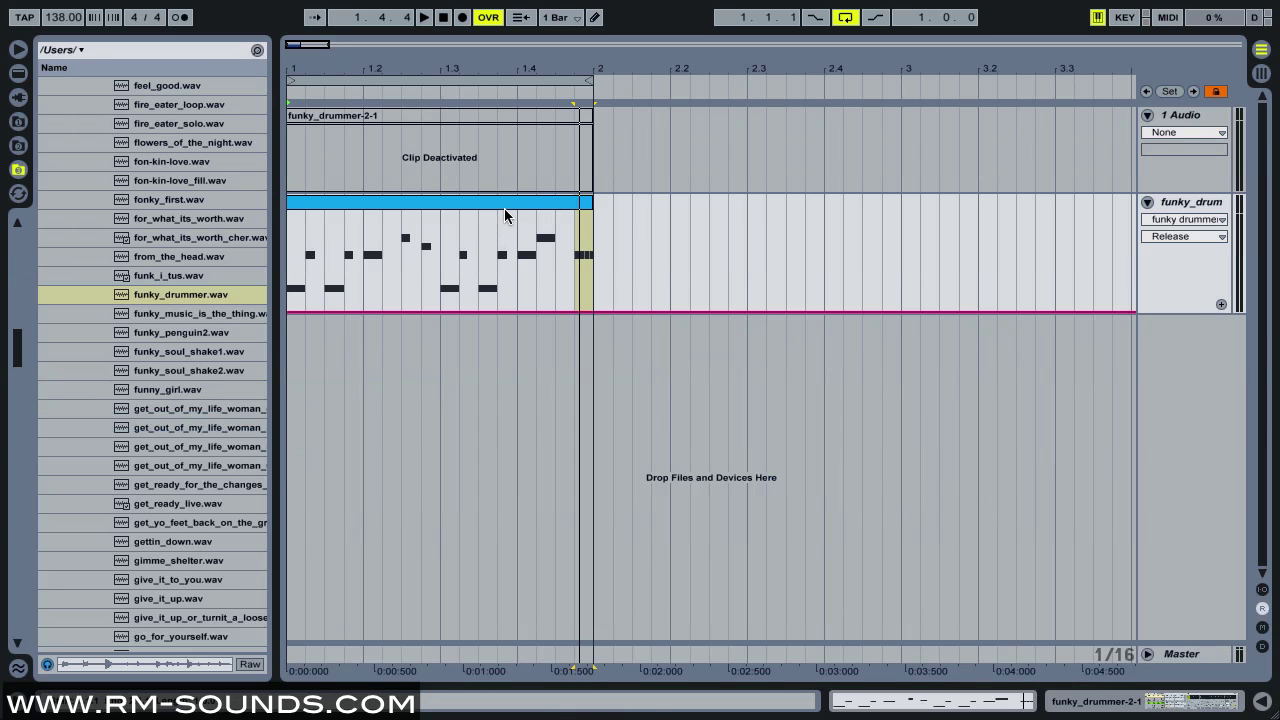
left_click(503, 208)
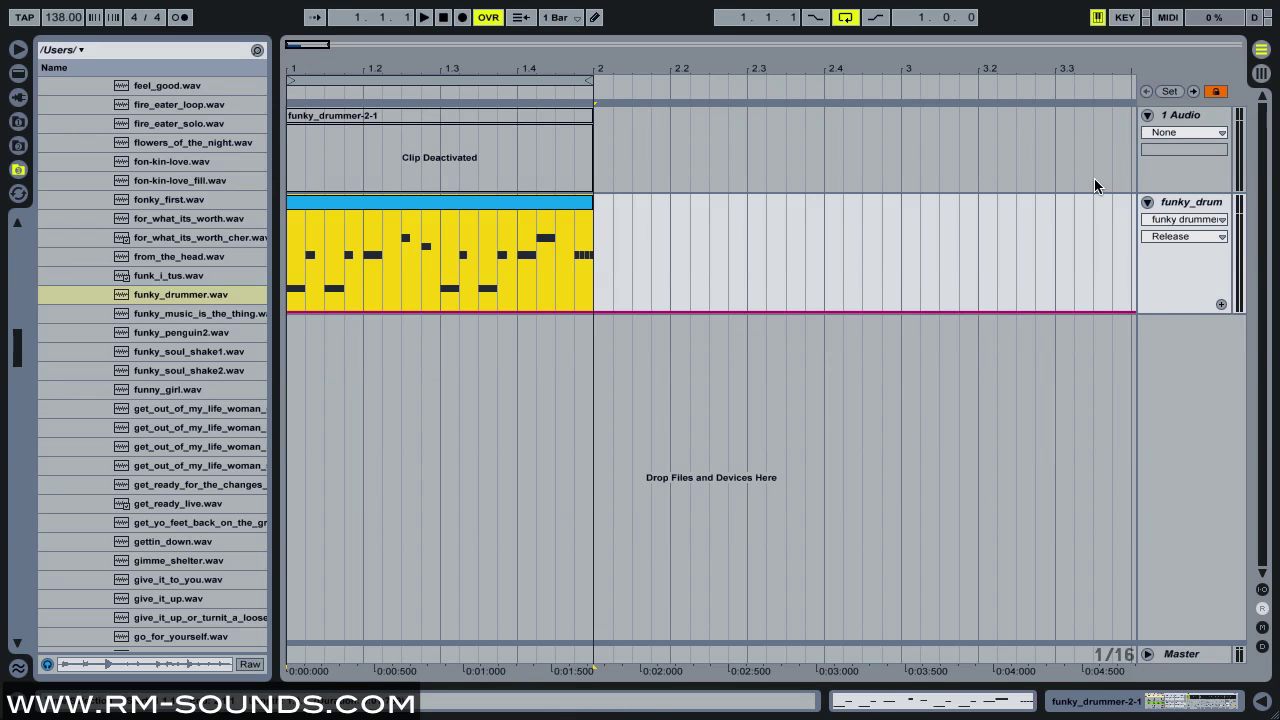